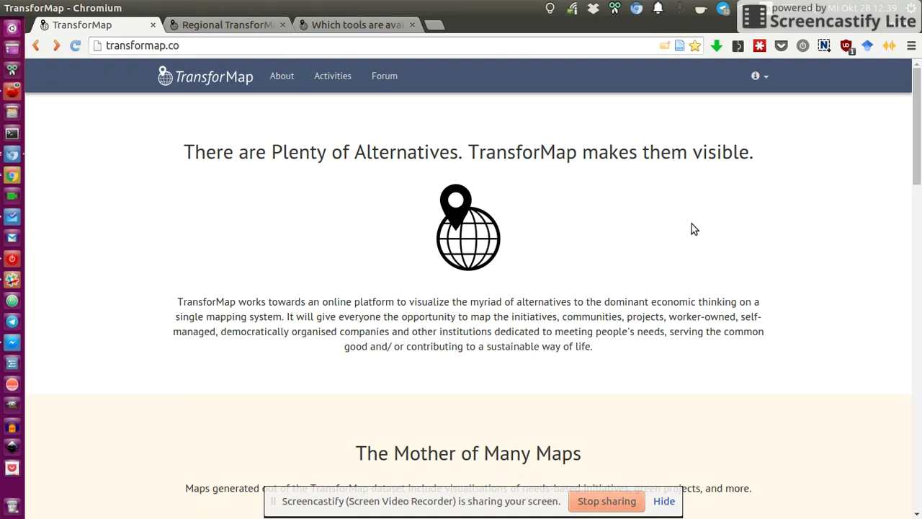
Scroll the homepage to the Mother of Many Maps cards: Green, Political, Regional and Organic
scroll(691, 229, down, 1)
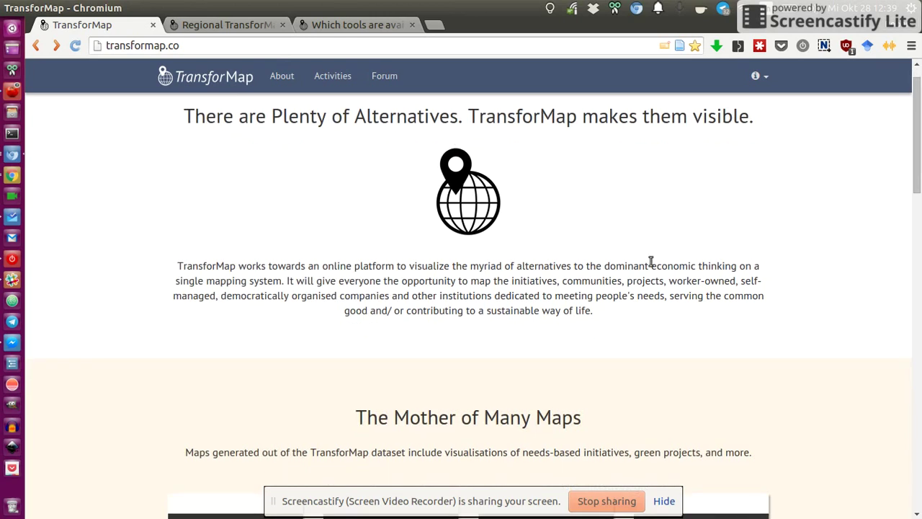
scroll(165, 79, up, 1)
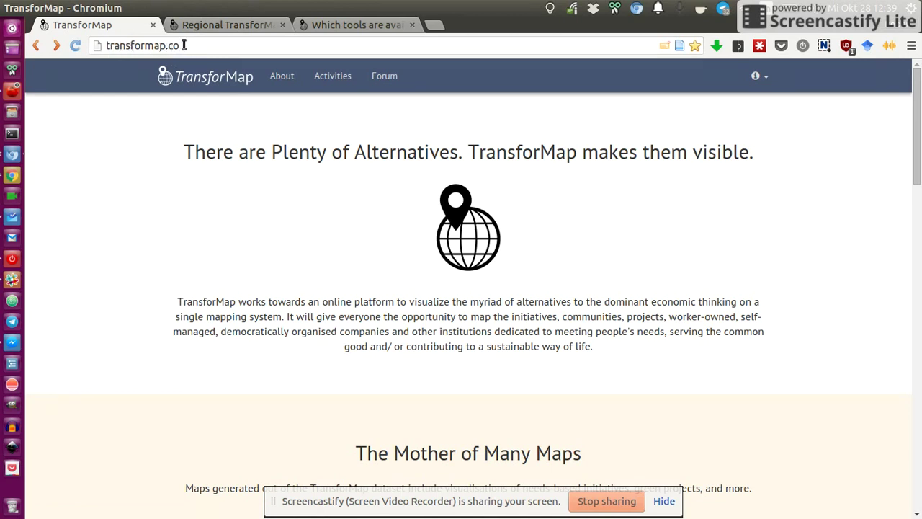
scroll(277, 313, down, 6)
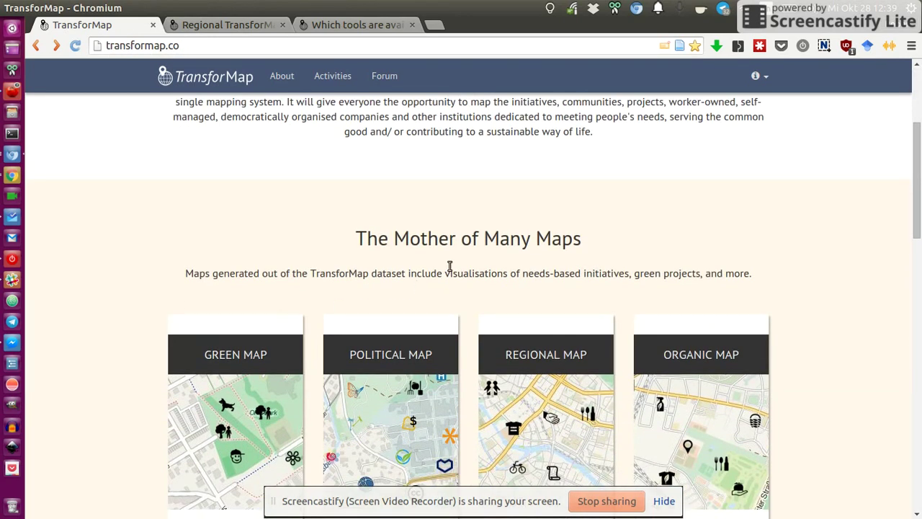
scroll(687, 237, down, 4)
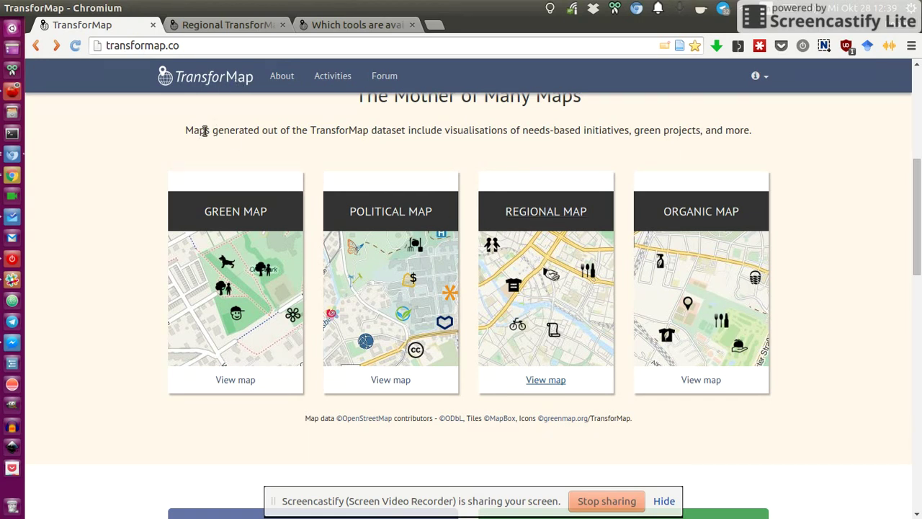
Switch to Regional TransforMap and zoom into central Graz around the Mur river
click(217, 25)
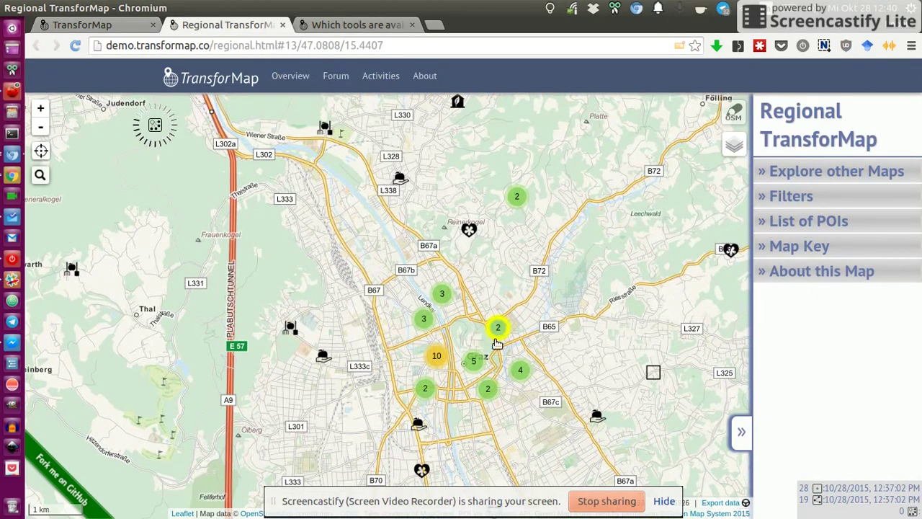
drag(592, 365, 608, 304)
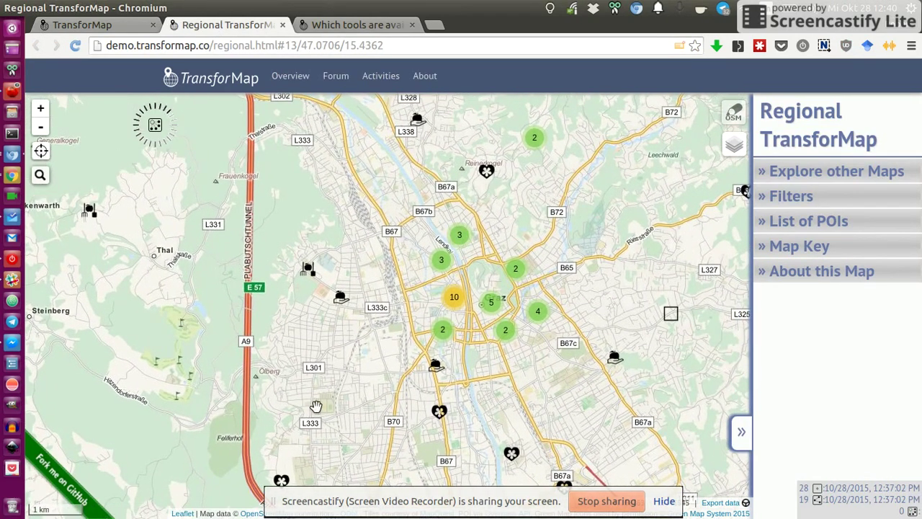
scroll(591, 327, up, 2)
scroll(591, 327, up, 1)
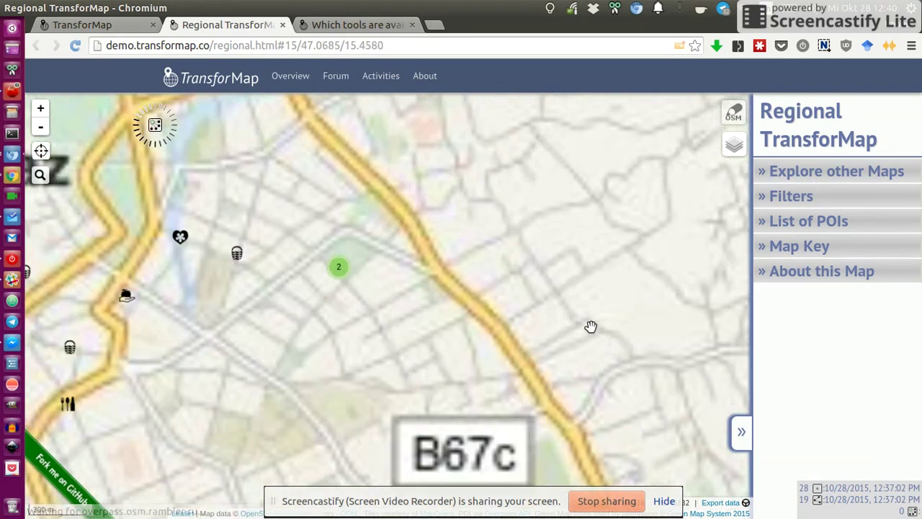
drag(401, 313, 626, 402)
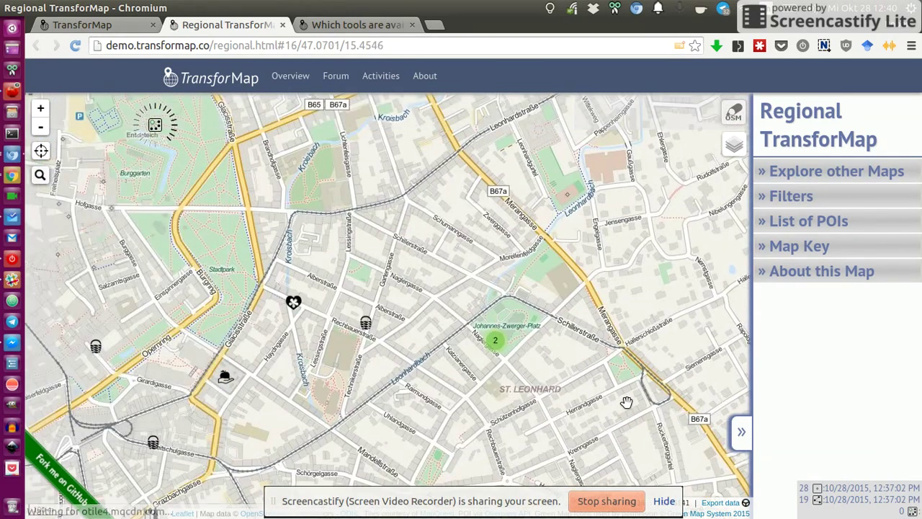
drag(182, 217, 532, 351)
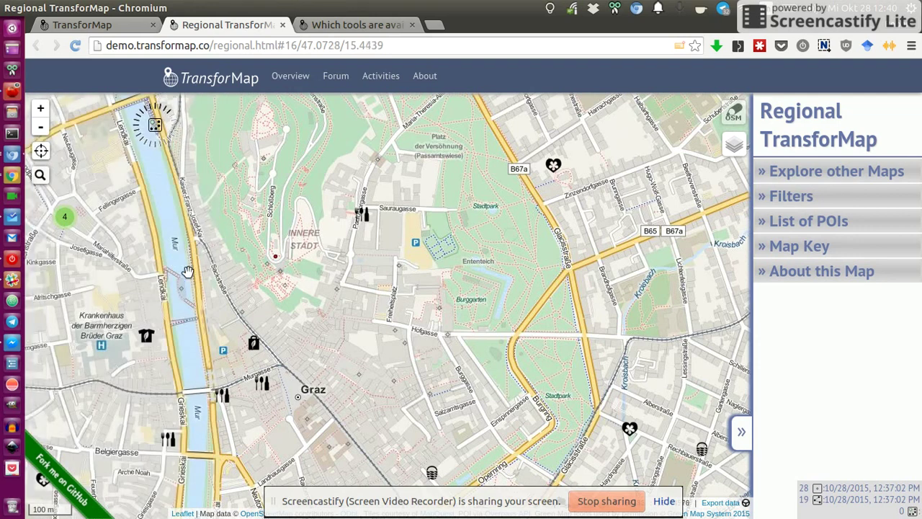
drag(372, 426, 521, 345)
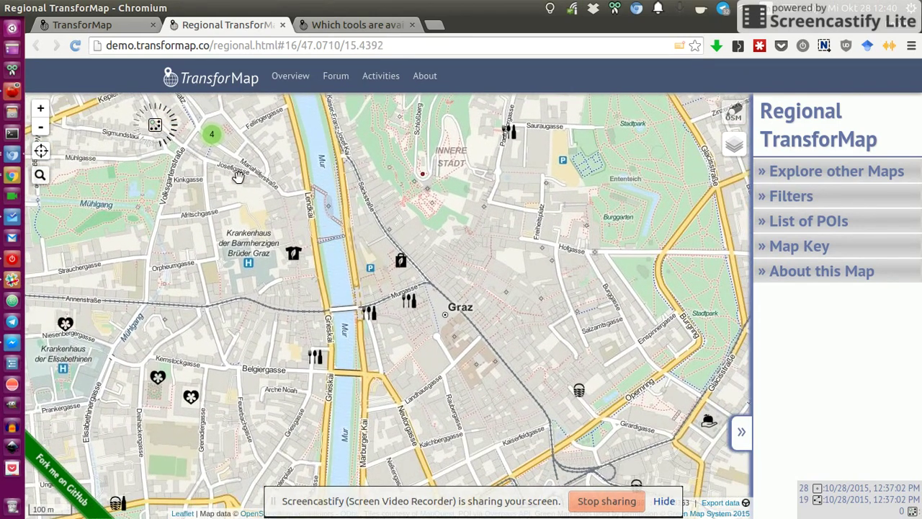
Zoom into the four-place cluster at Lendplatz and show the Lendplatzl restaurant details
drag(356, 217, 437, 286)
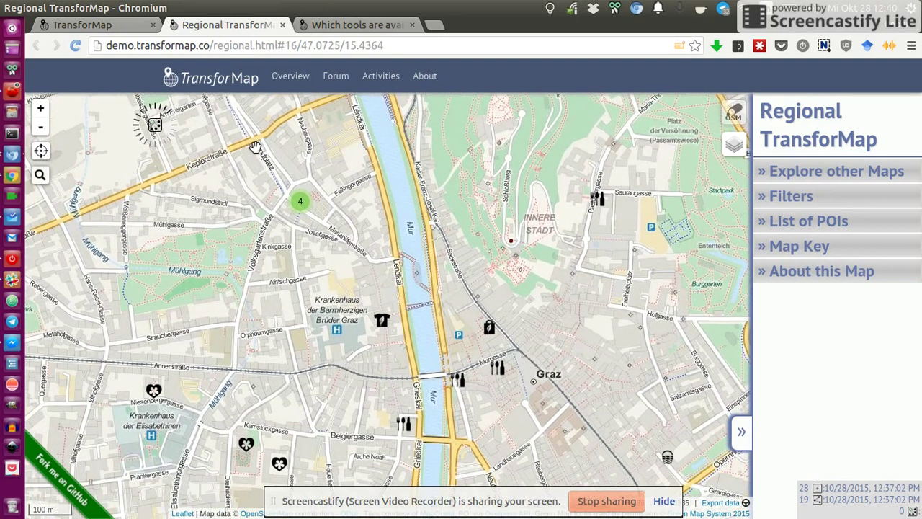
click(301, 203)
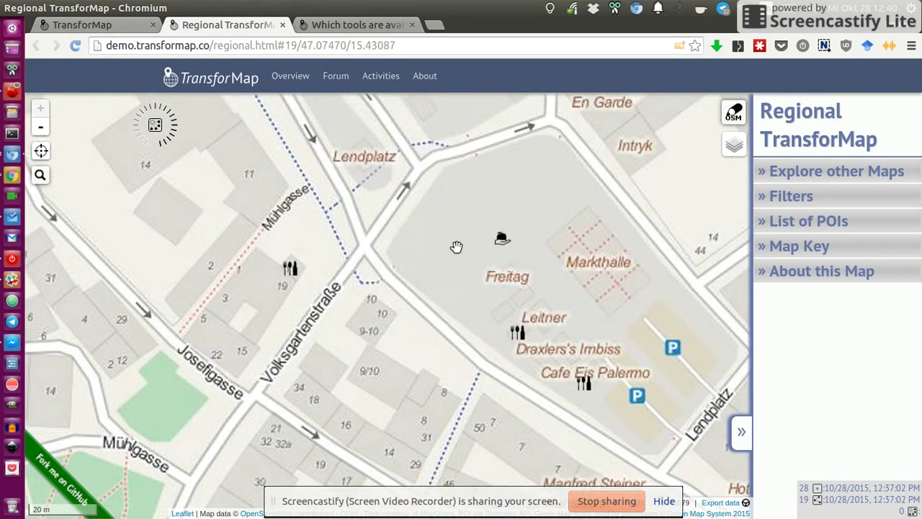
mouse_move(432, 247)
mouse_down()
mouse_move(453, 206)
mouse_move(453, 167)
mouse_move(348, 372)
mouse_move(346, 303)
mouse_up()
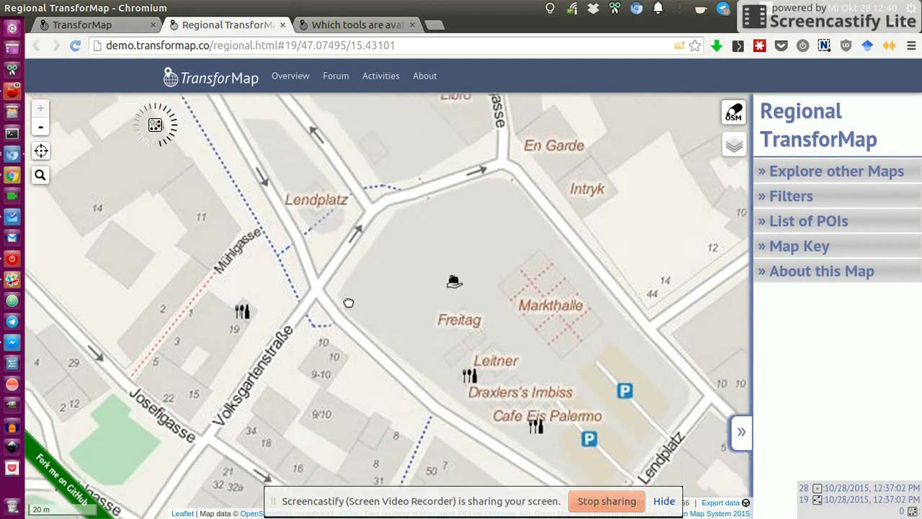
click(225, 280)
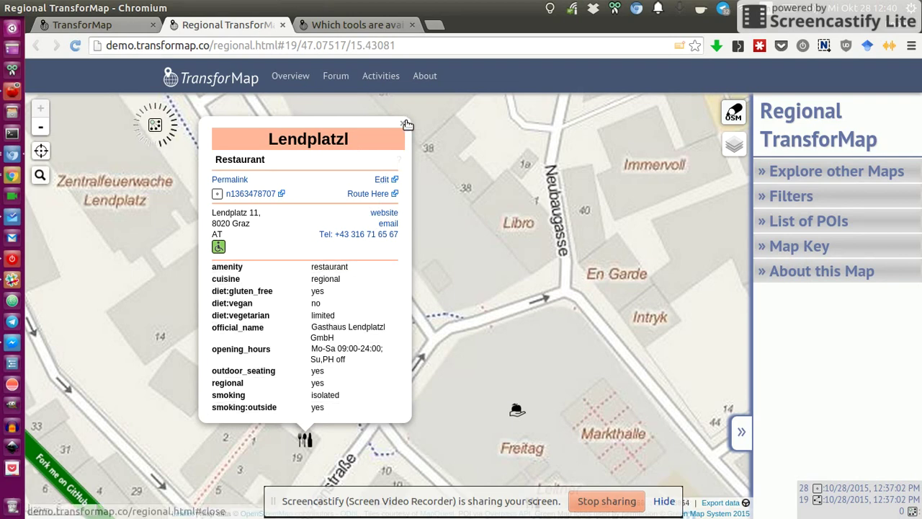
Close Lendplatzl, then view and close the Die süße Luise and Cafe Eis Palermo café details
click(402, 124)
drag(532, 408, 323, 131)
click(328, 228)
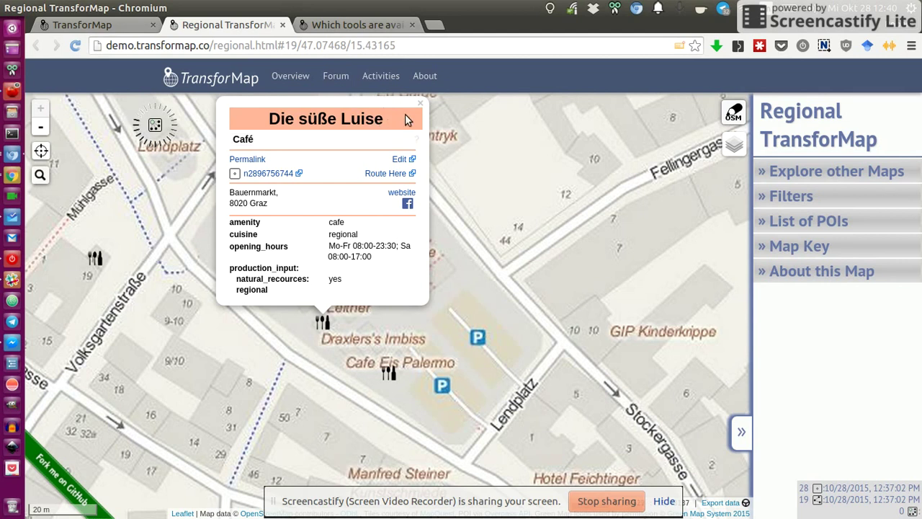
click(421, 103)
click(389, 373)
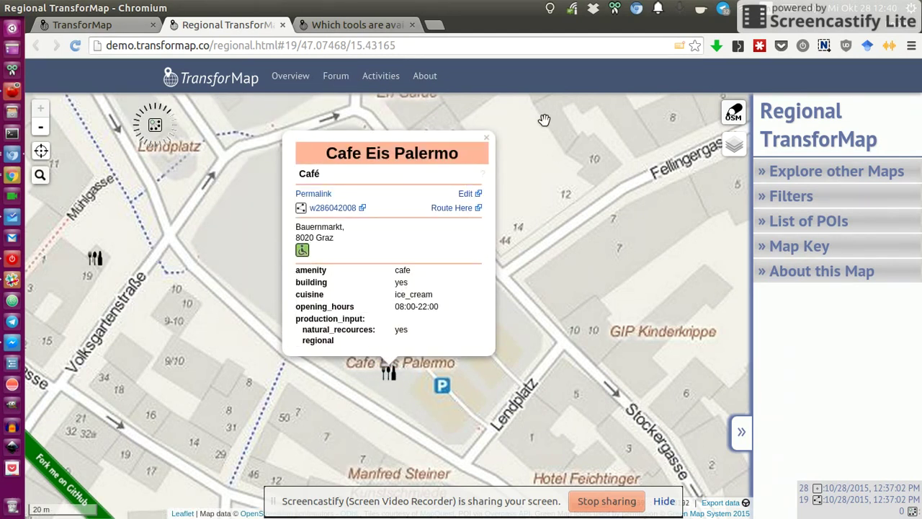
click(488, 140)
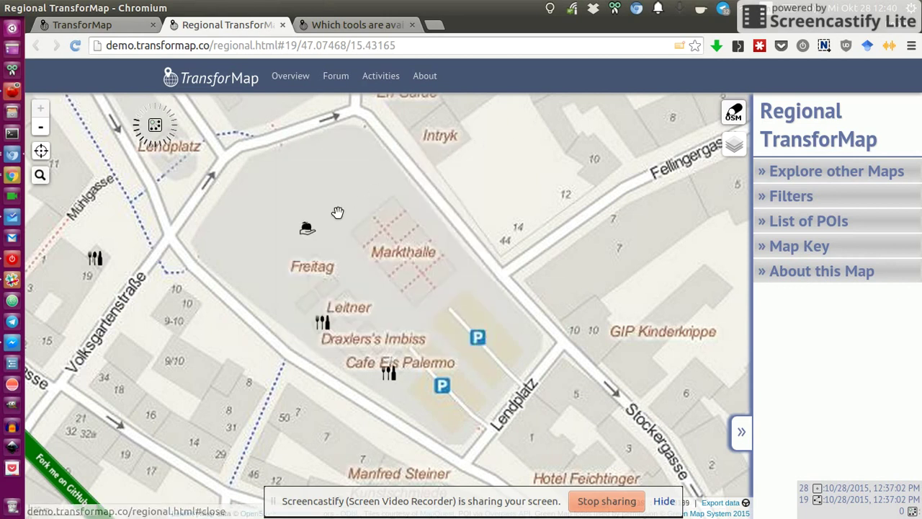
View the Bauernmarkt Lendplatz marketplace details, then close them
click(308, 229)
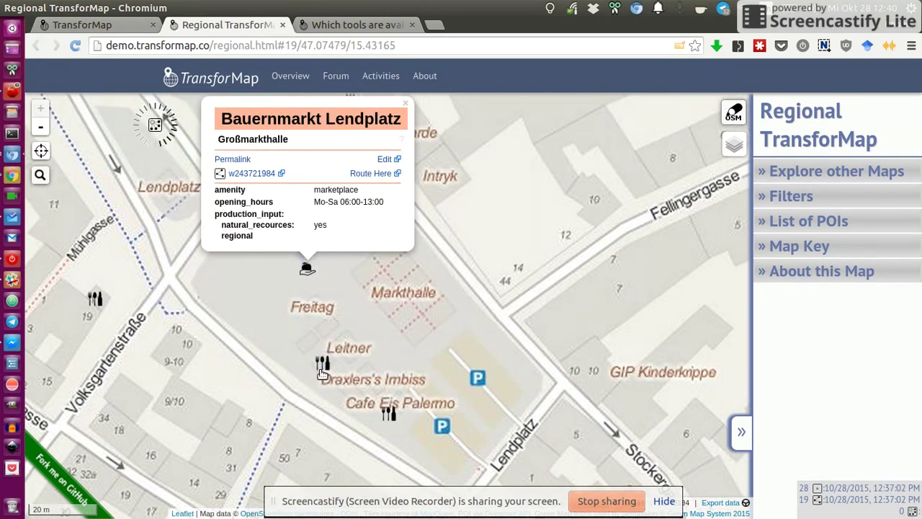
mouse_move(397, 146)
click(508, 218)
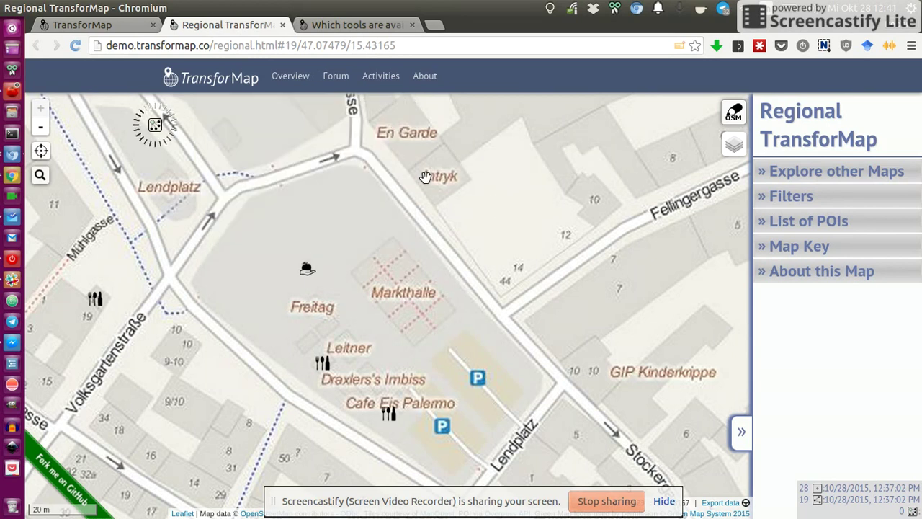
Jump the map to the current location and pan toward Karlsruhe
click(41, 151)
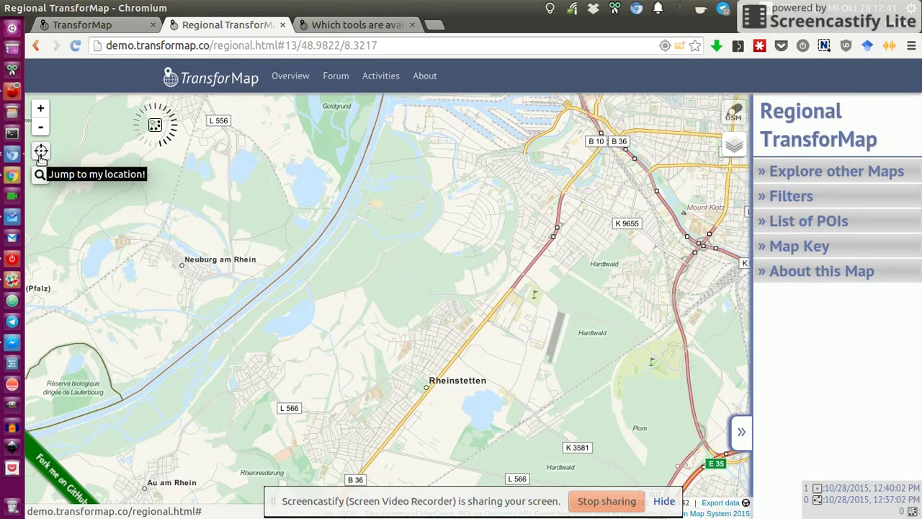
drag(523, 299, 397, 328)
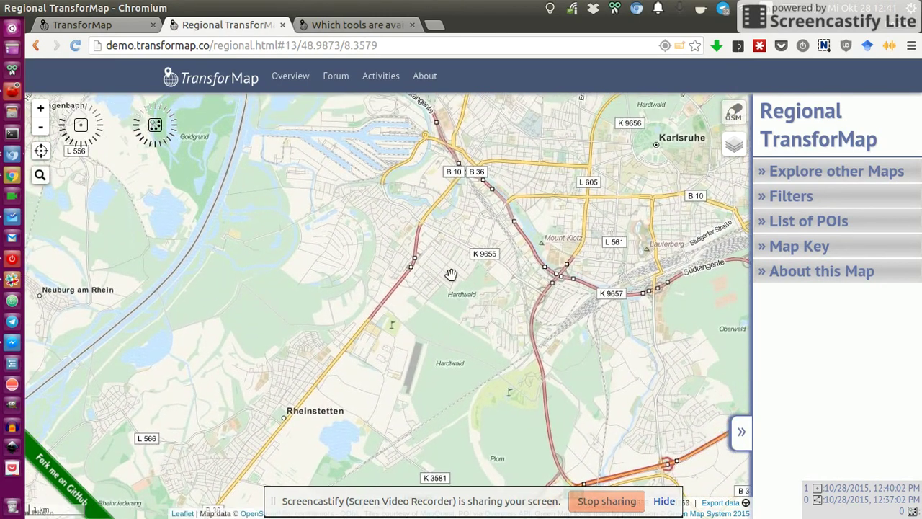
scroll(504, 277, up, 3)
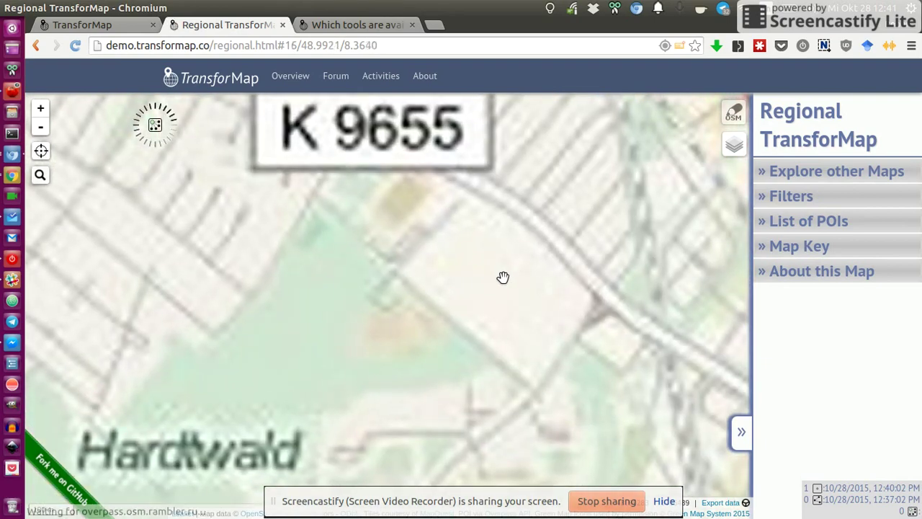
key(Right)
key(Right)
key(Right)
key(Right)
key(Down)
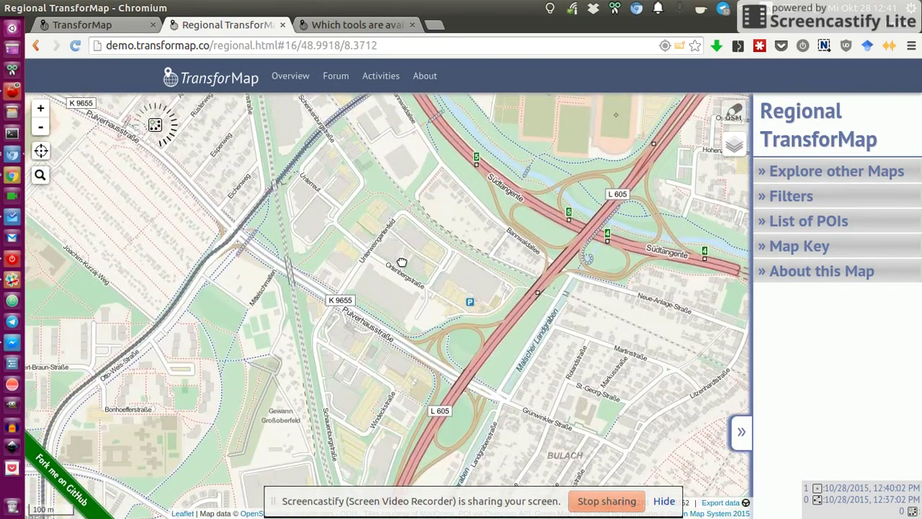
drag(401, 262, 550, 475)
scroll(538, 442, down, 2)
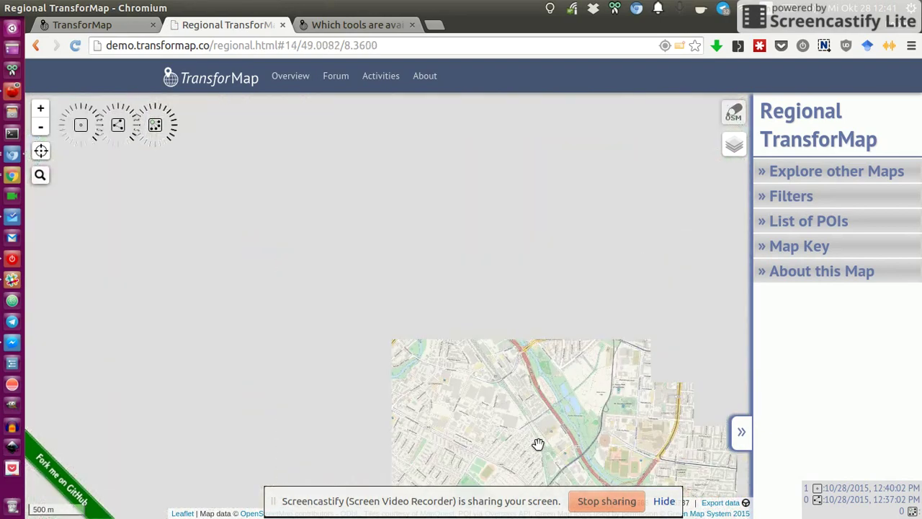
Pan south past Karlsruhe toward Rheinstetten, then show the 'Which tools are available for mapping?' forum topic
key(Left)
key(Down)
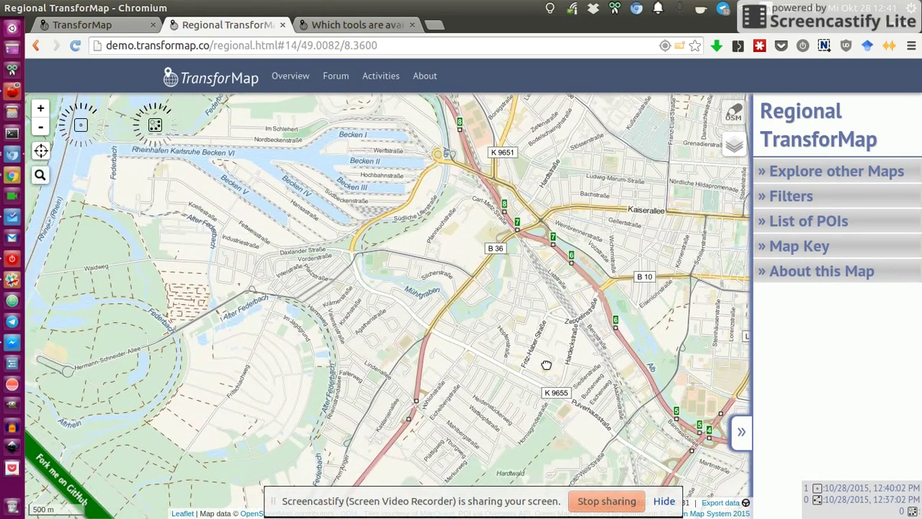
drag(532, 299, 422, 151)
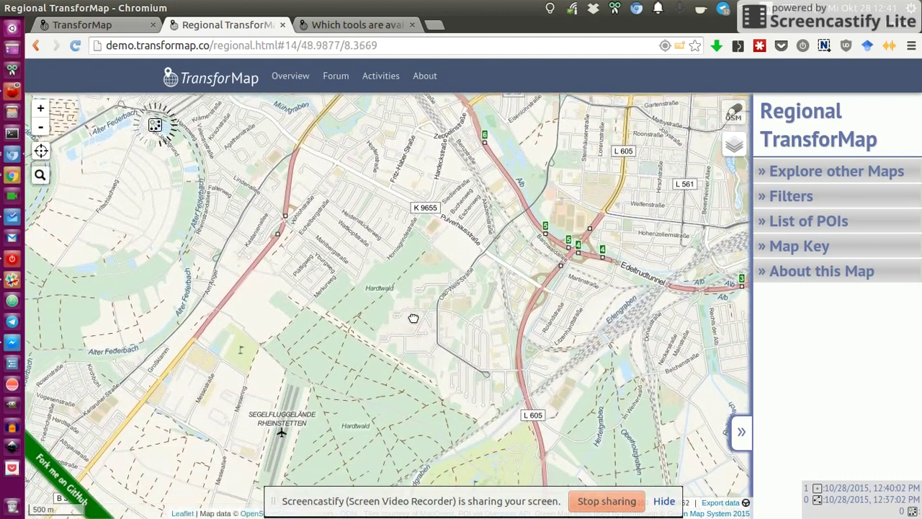
drag(459, 369, 466, 328)
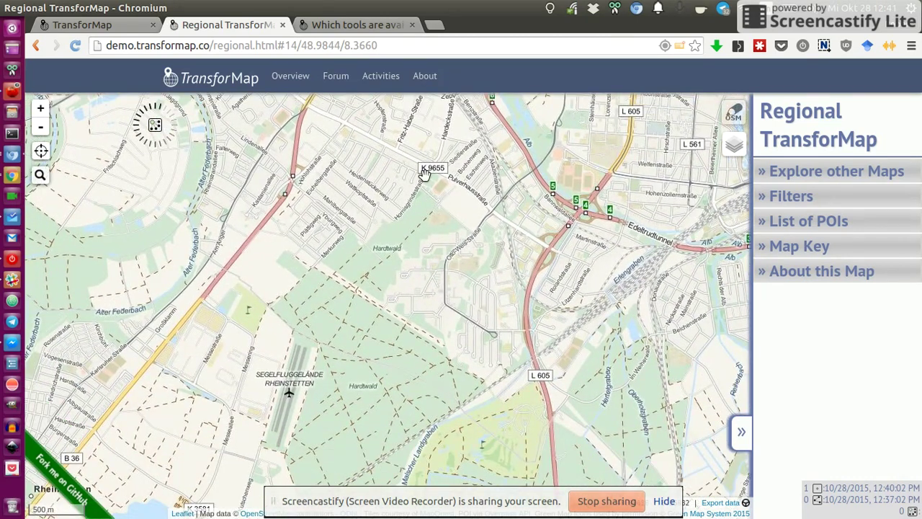
drag(400, 143, 449, 250)
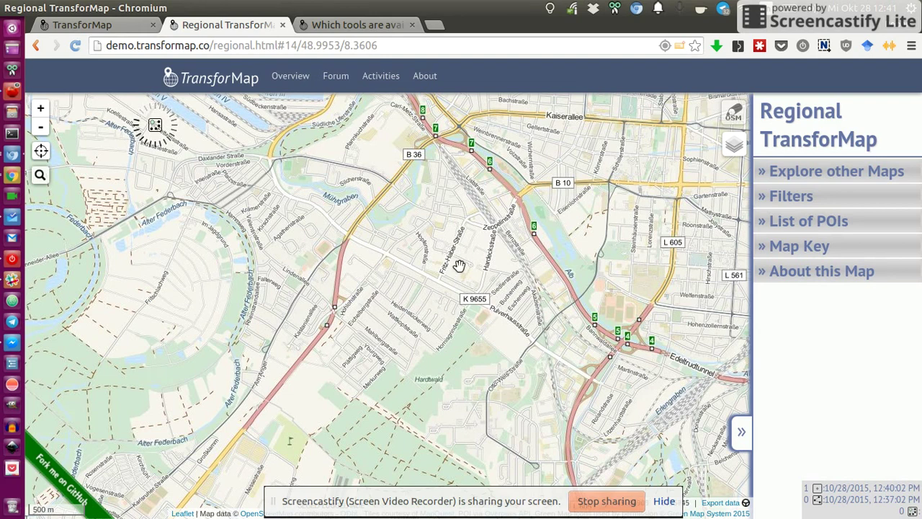
click(349, 28)
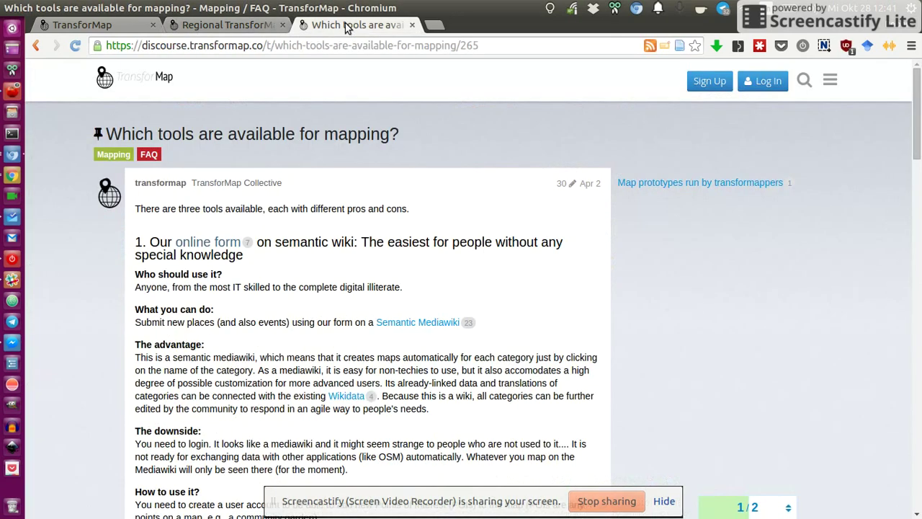
Open the topic's POI online form in a new tab and copy its web address
middle_click(209, 245)
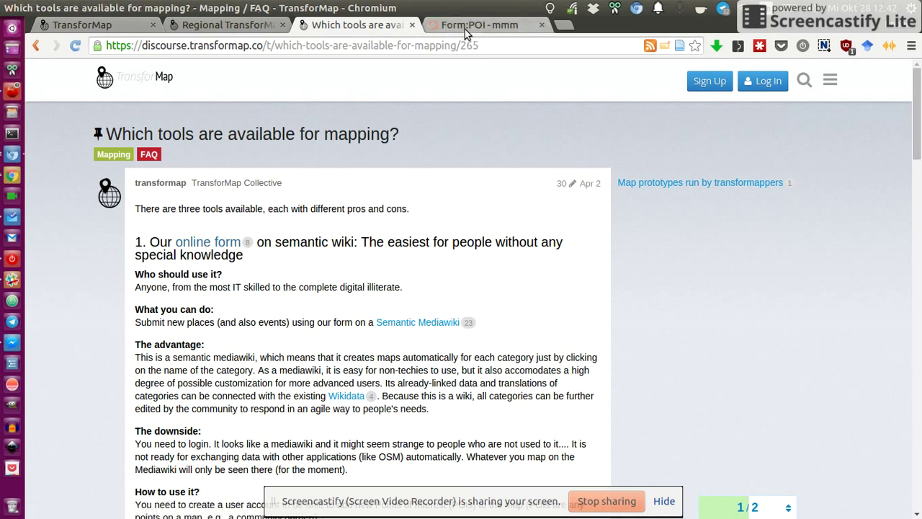
click(463, 26)
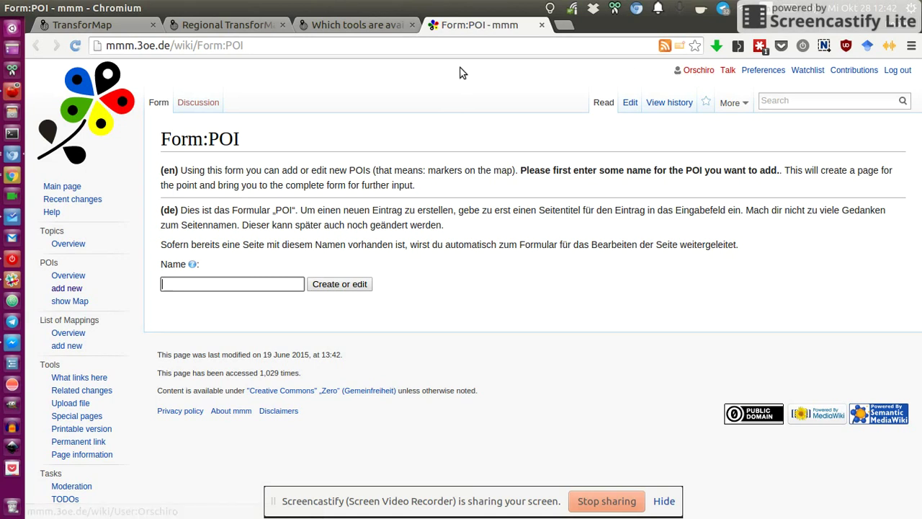
click(426, 45)
key(ctrl+c)
Load that Form:POI page in a new incognito window
key(ctrl+shift+n)
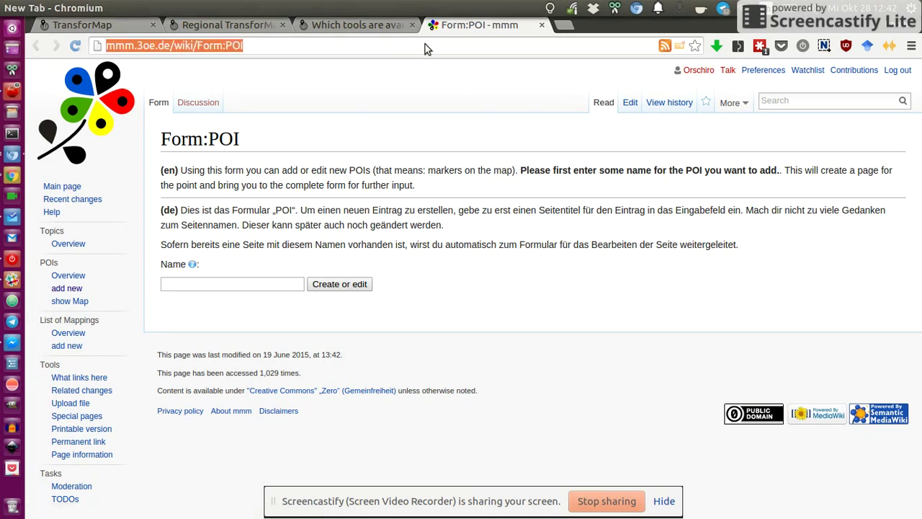
key(ctrl+v)
key(Return)
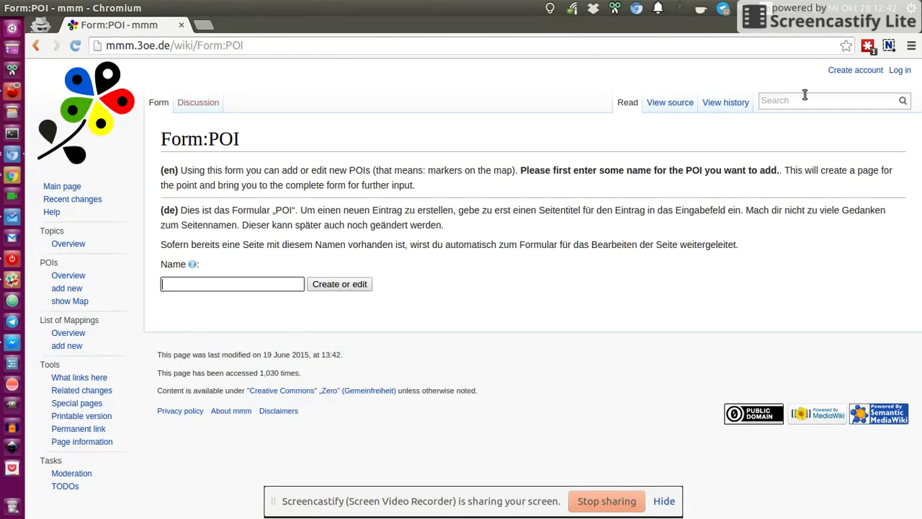
Look over the wiki's Create account signup form, then close the incognito window
click(854, 71)
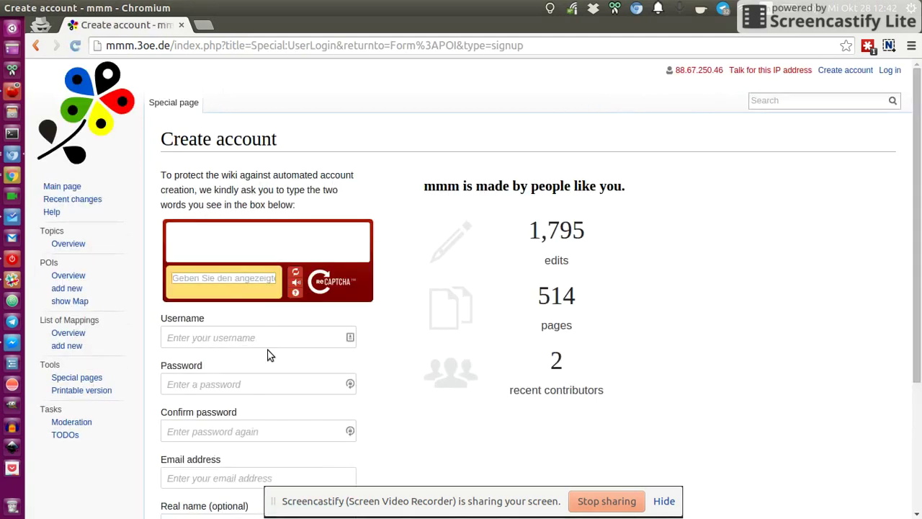
scroll(222, 274, down, 3)
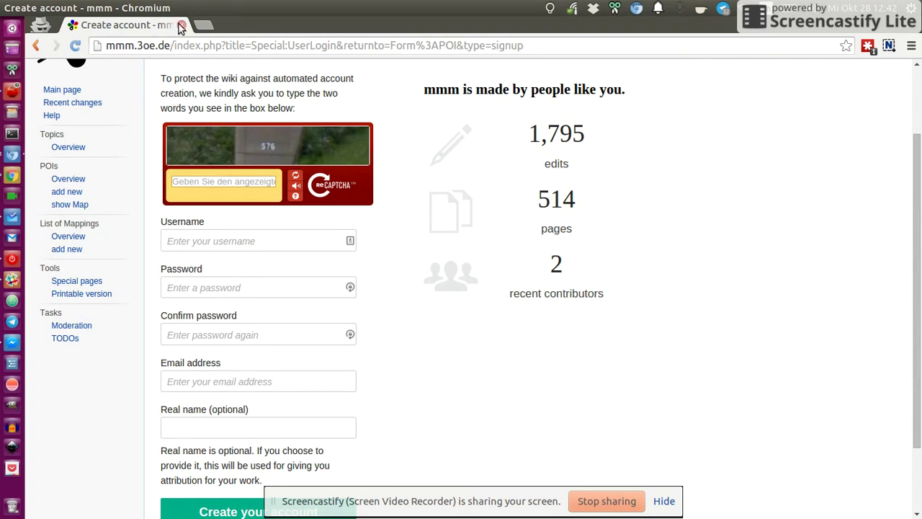
click(181, 25)
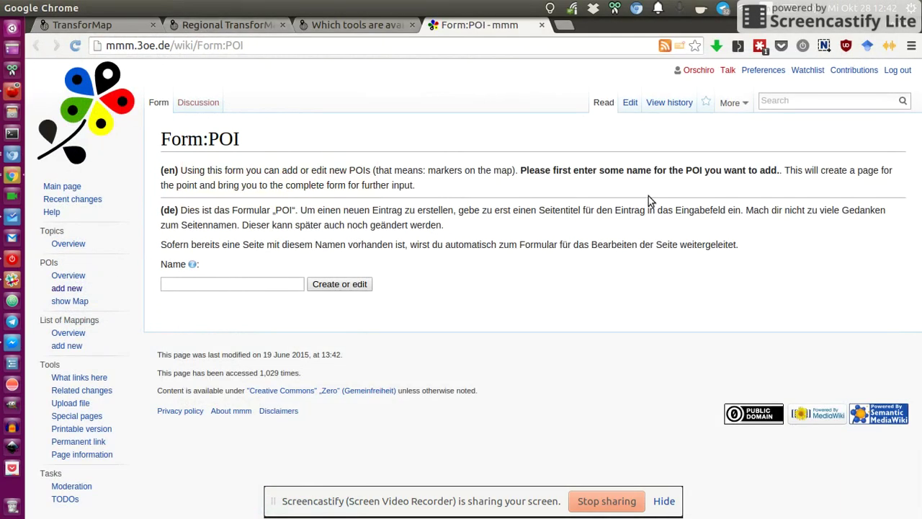
Enter 'Public bookshelf in Gruenwinkel' as the POI name and create the page
click(245, 280)
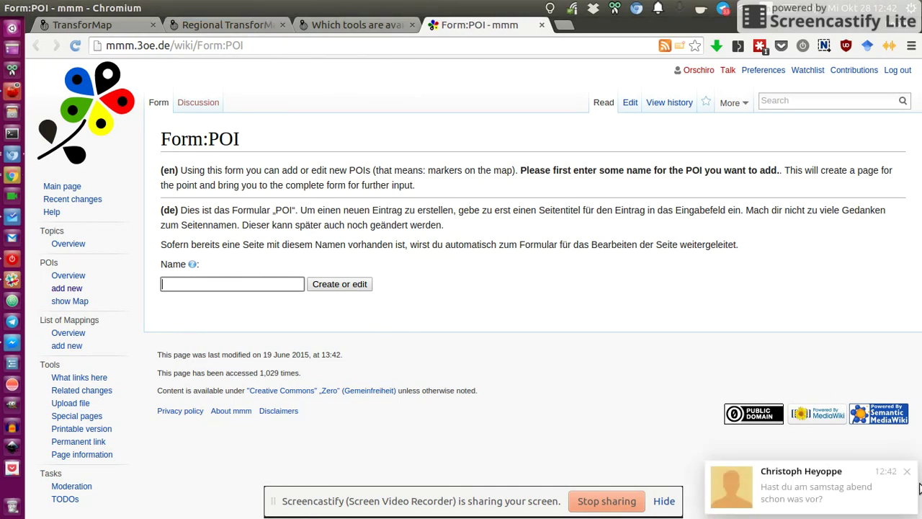
click(260, 286)
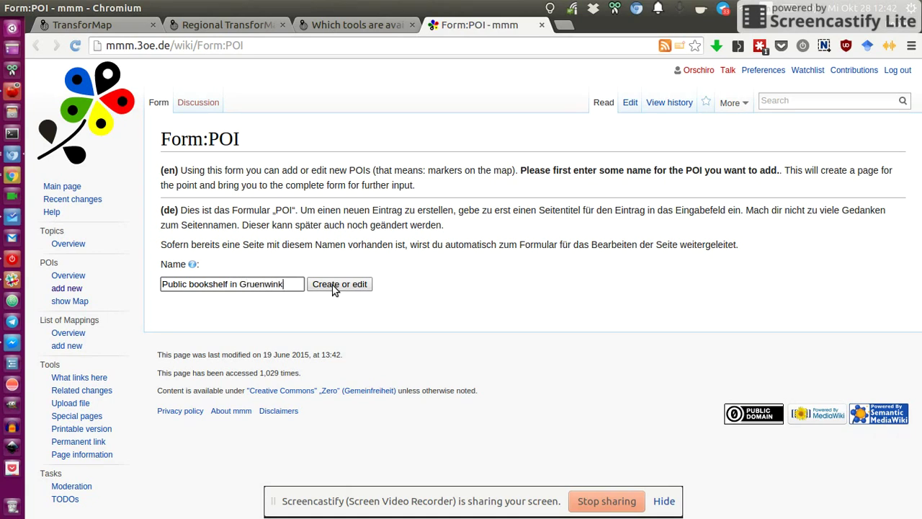
click(335, 286)
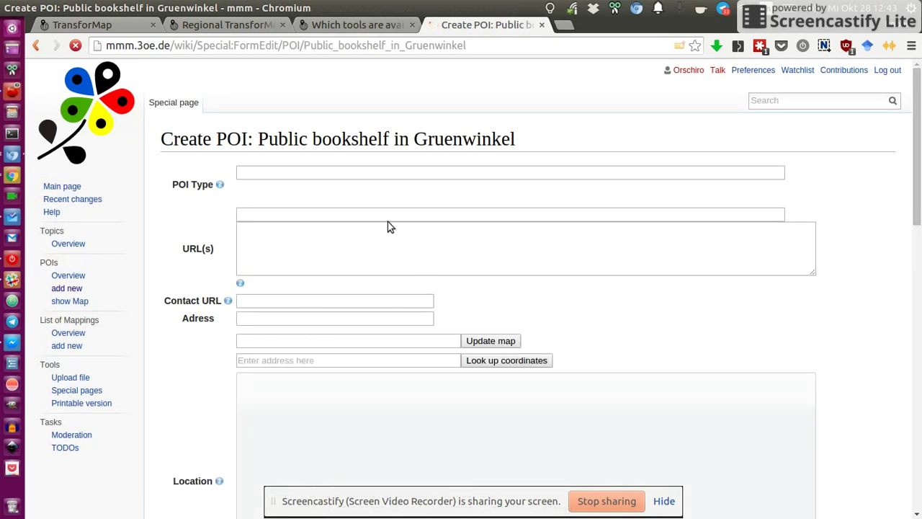
Choose 'Umsonstladen' from the bottom of the POI Type list
drag(919, 157, 920, 160)
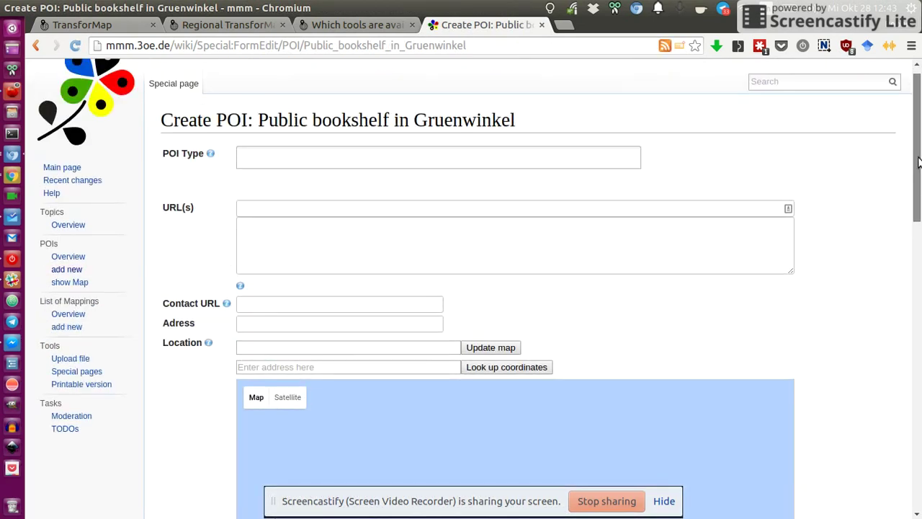
click(322, 170)
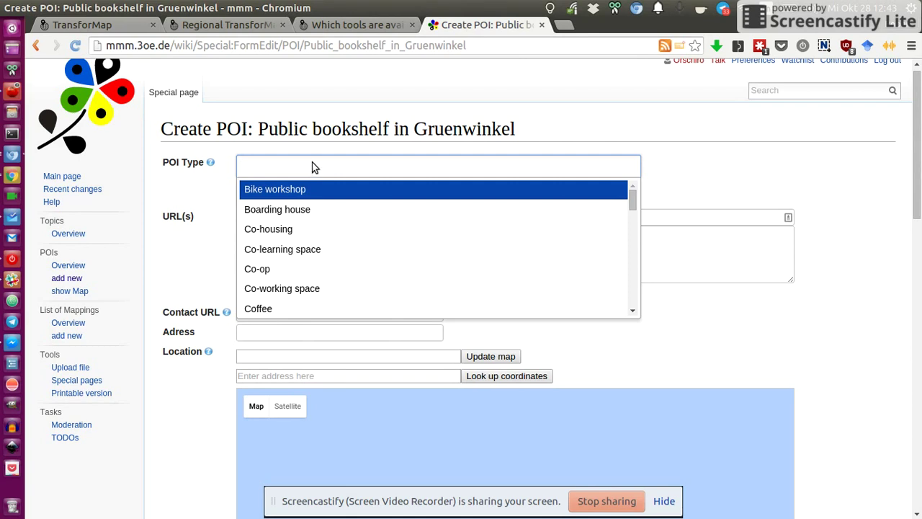
drag(634, 204, 638, 305)
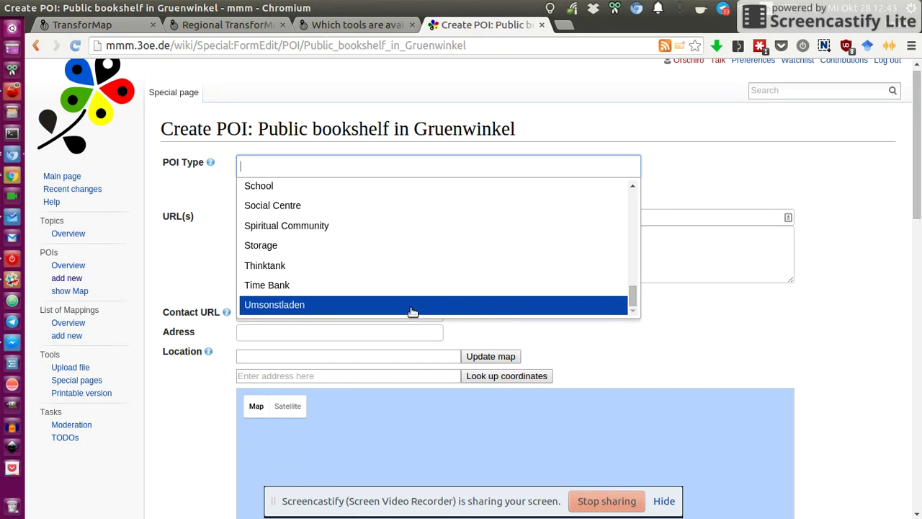
click(322, 308)
click(301, 219)
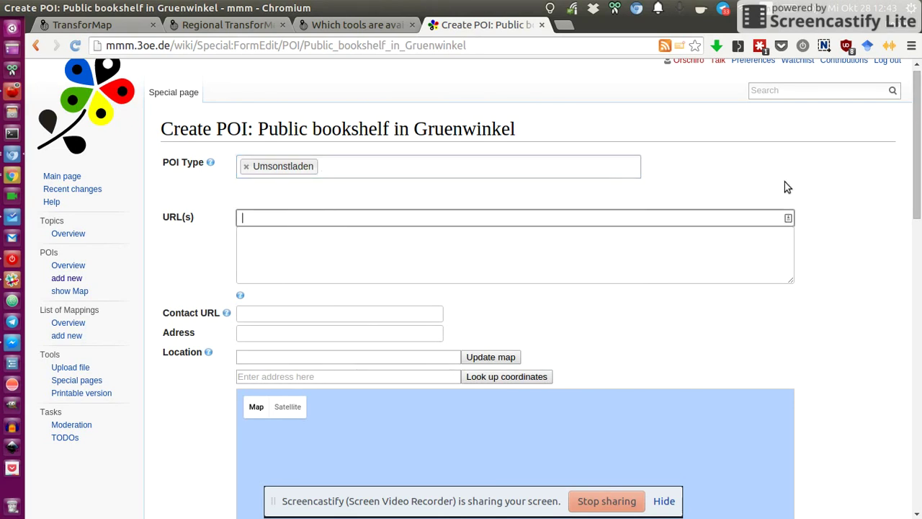
scroll(784, 187, down, 1)
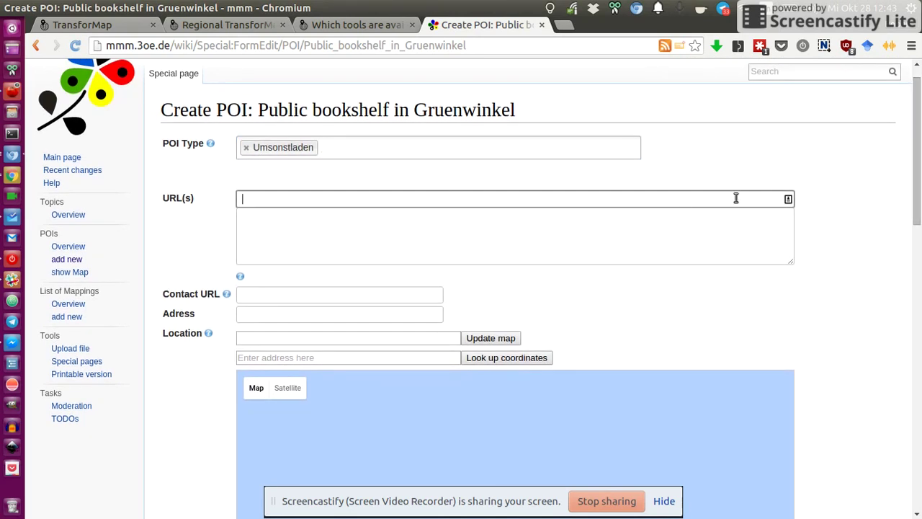
Scroll to the Location section, reading the Contact URL and Location help notes, then open a new tab
scroll(919, 191, down, 1)
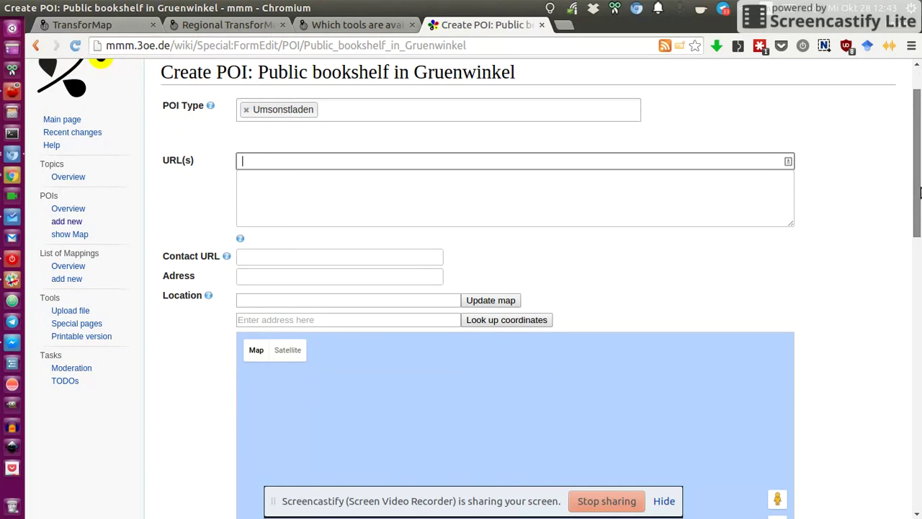
mouse_move(919, 191)
mouse_down()
mouse_move(911, 175)
mouse_move(919, 201)
mouse_move(916, 191)
mouse_up()
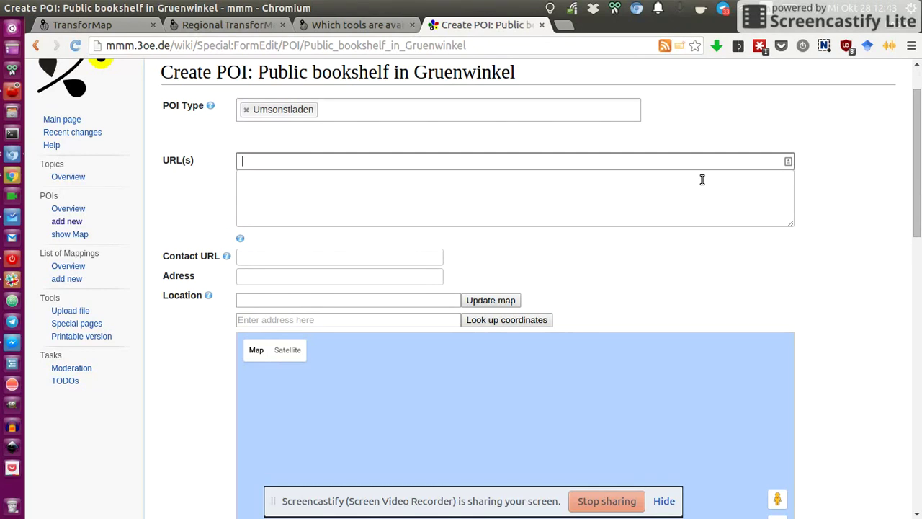
scroll(909, 180, down, 2)
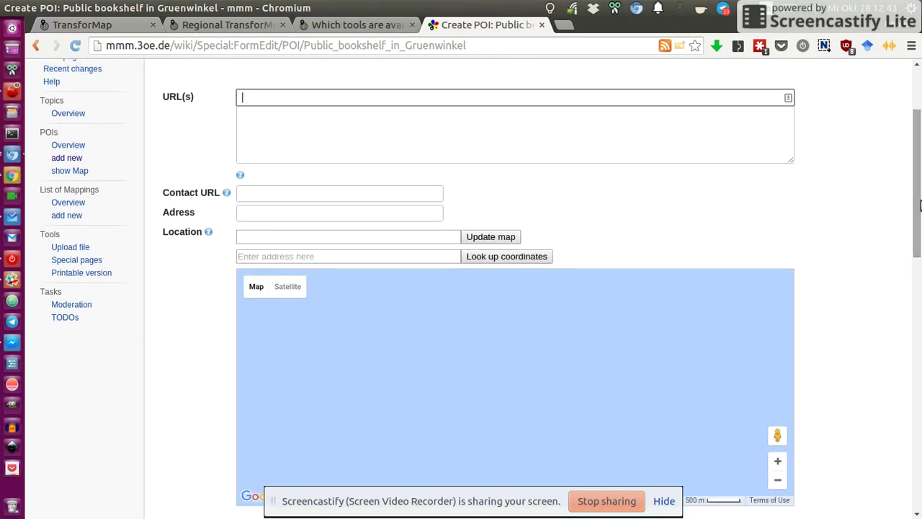
click(223, 193)
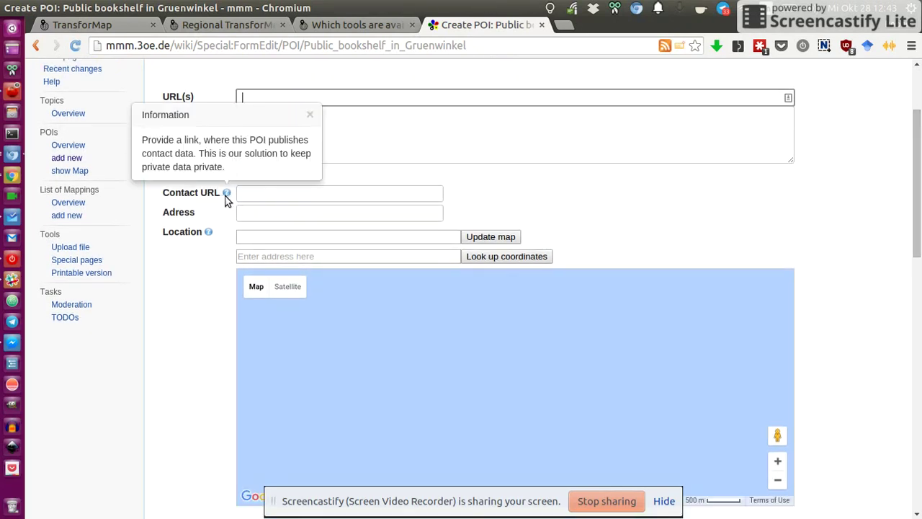
click(207, 235)
scroll(892, 224, up, 2)
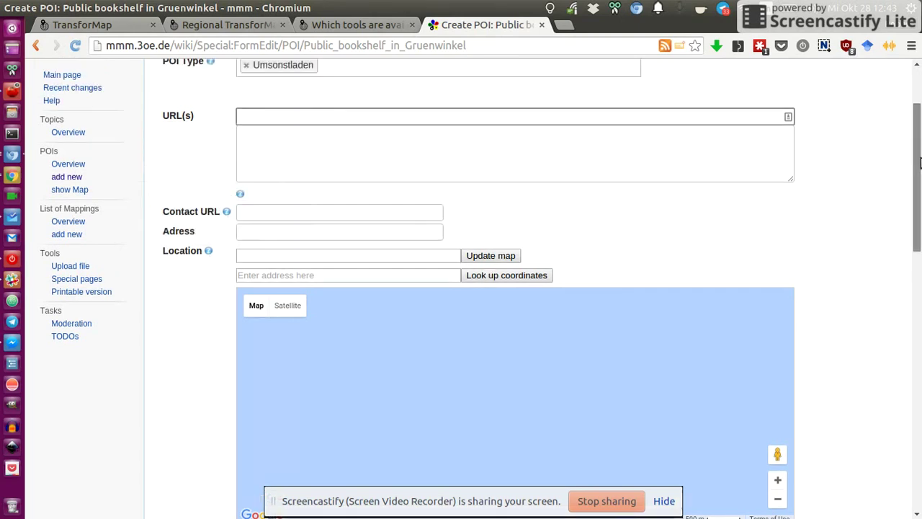
scroll(576, 231, down, 1)
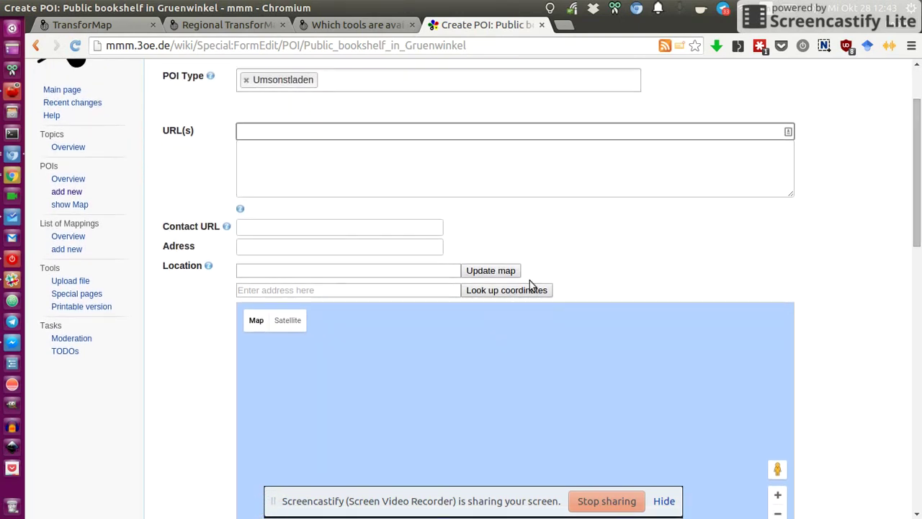
scroll(846, 261, down, 2)
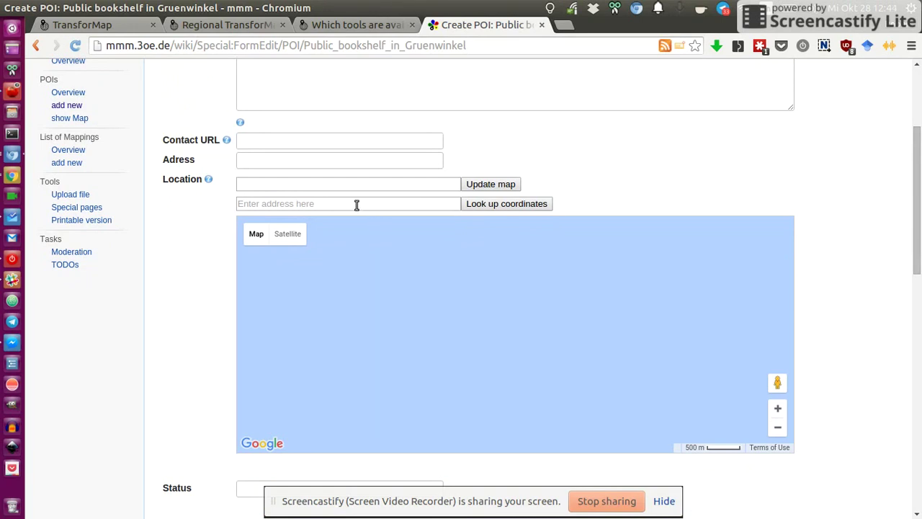
key(ctrl+t)
Go to maps.google.de and search 'dm gruenwinkel' to list Karlsruhe dm-drogerie markt stores
text(maps)
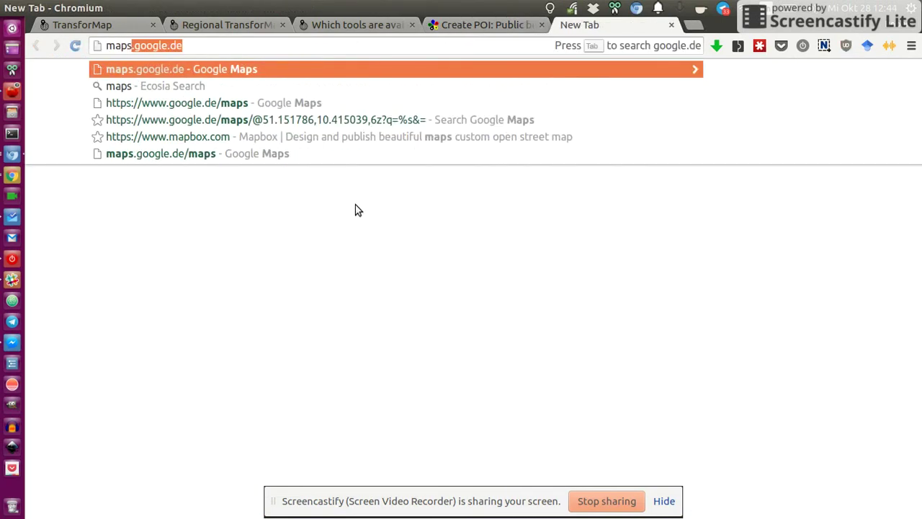
key(Return)
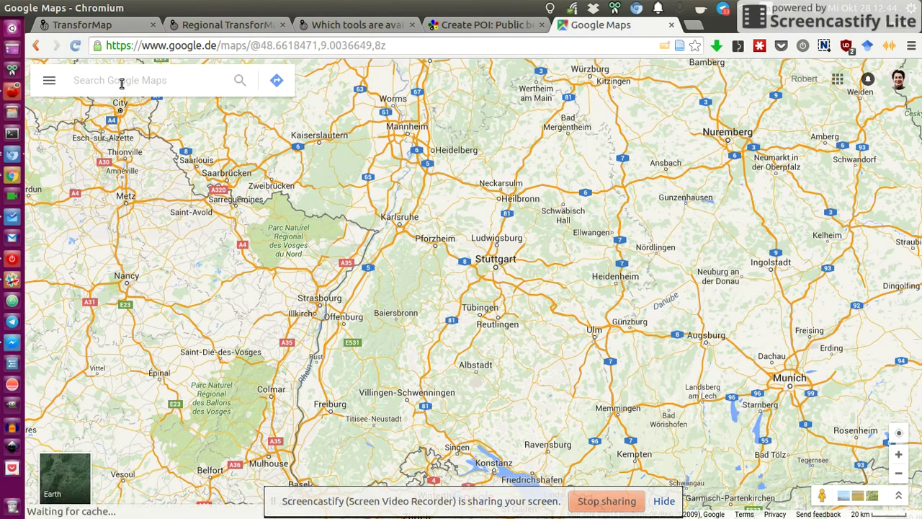
text(dm)
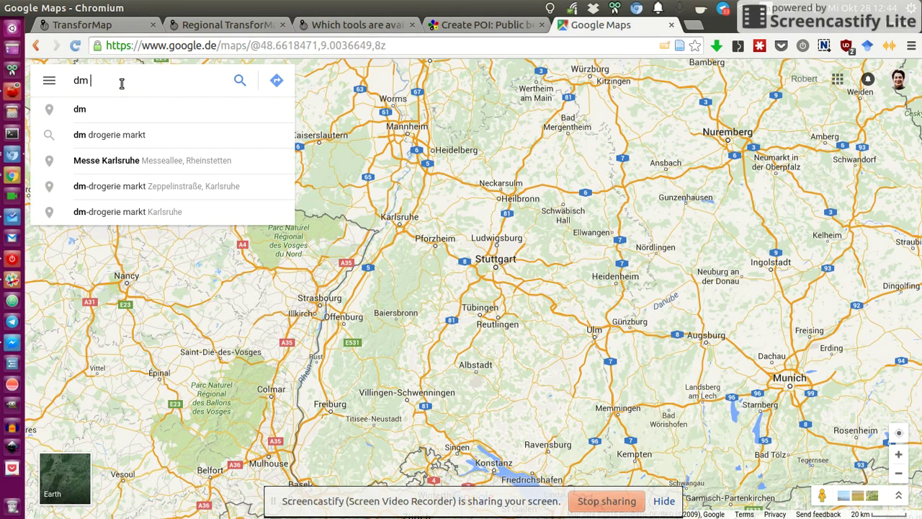
text( gruen)
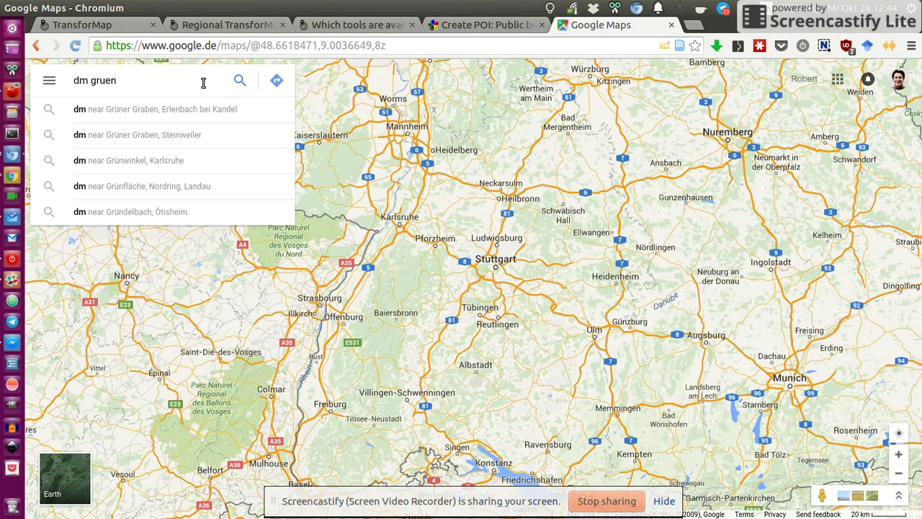
key(BackSpace)
key(BackSpace)
key(BackSpace)
key(BackSpace)
key(BackSpace)
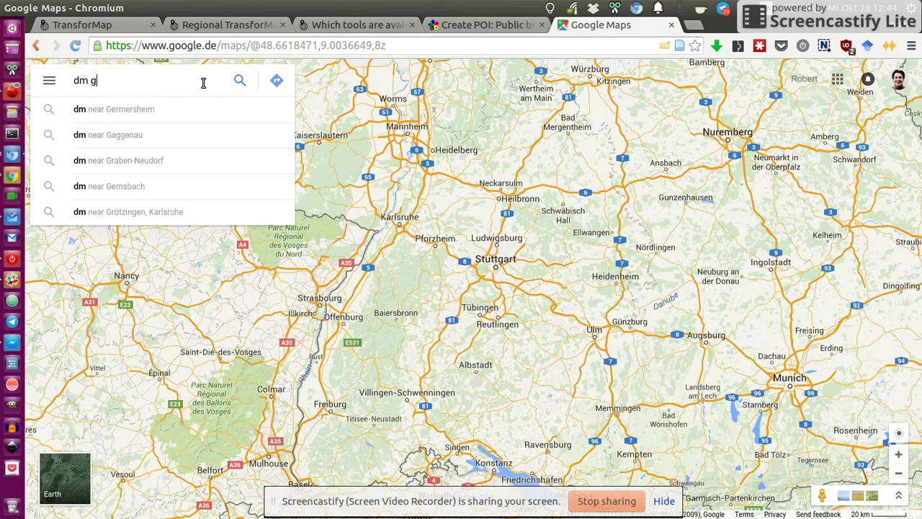
text(gruenwinkel)
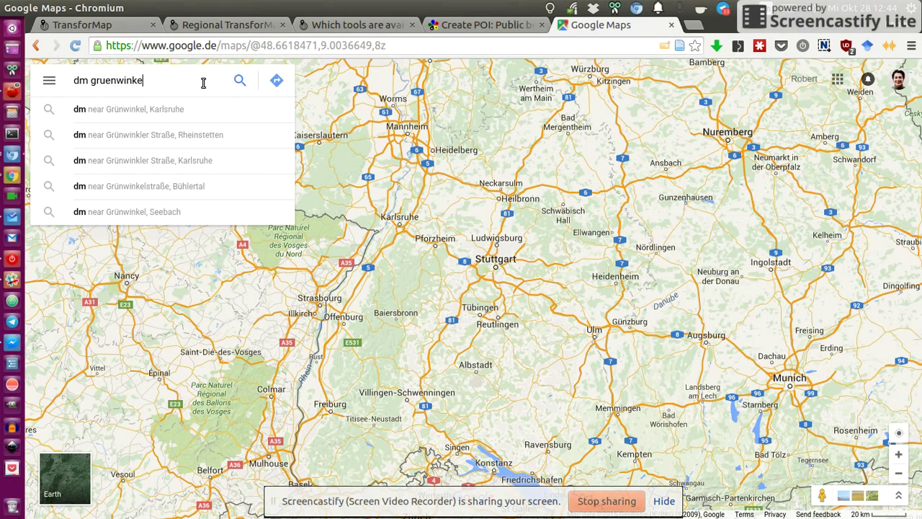
key(Return)
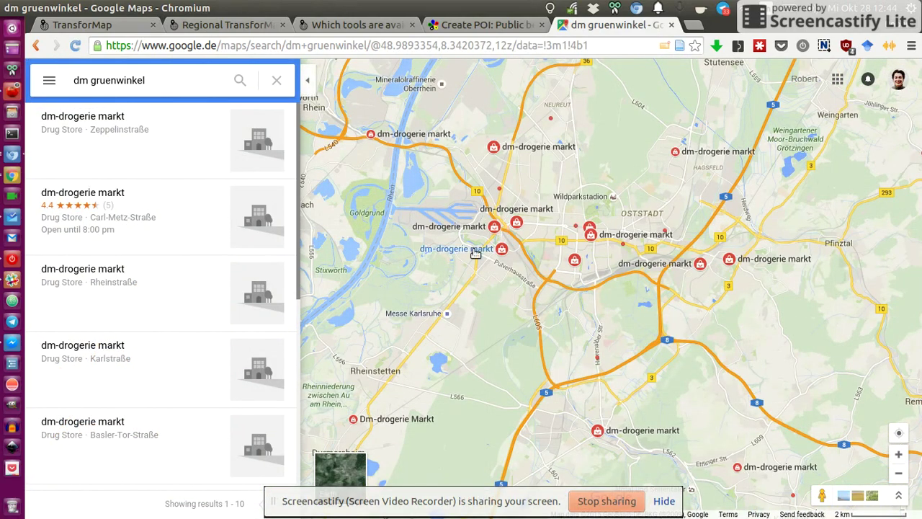
Copy the Grünwinkel dm-drogerie markt's address, Zeppelinstraße 15, from Google Maps for the POI form
scroll(609, 219, up, 5)
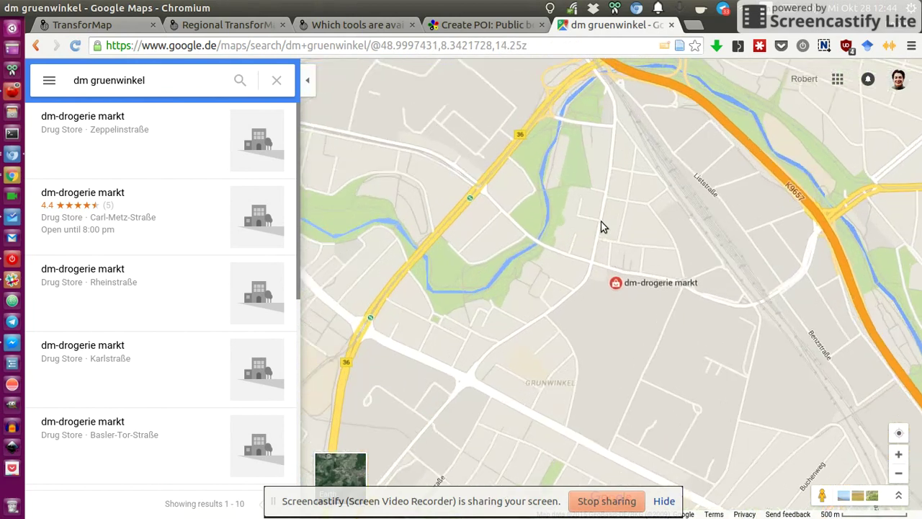
scroll(598, 256, up, 5)
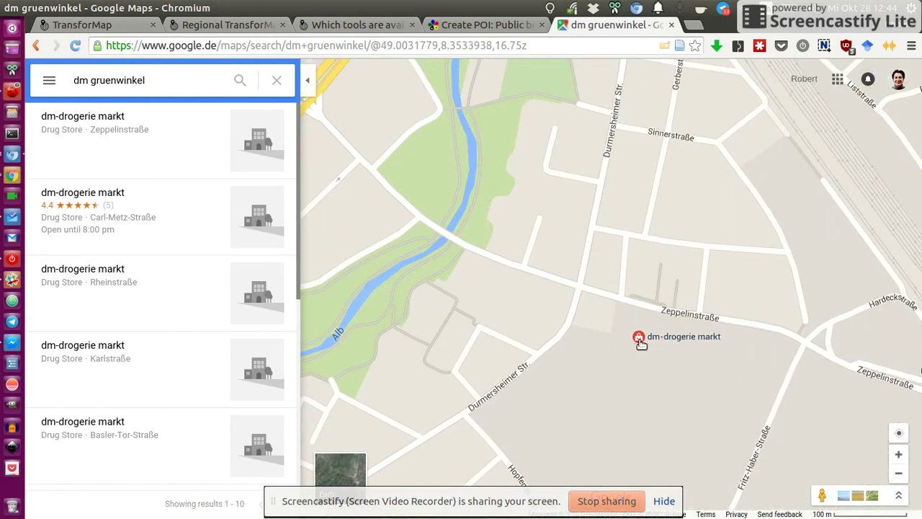
click(640, 341)
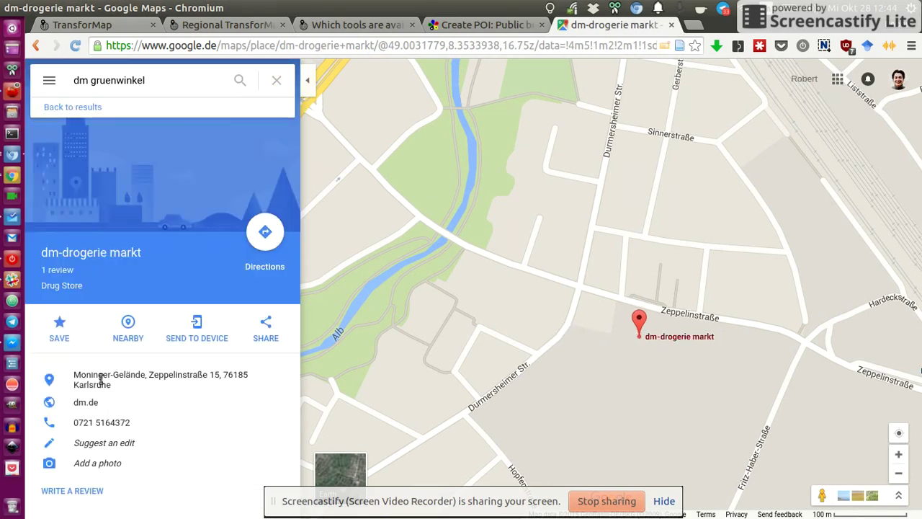
drag(149, 375, 220, 375)
key(ctrl+c)
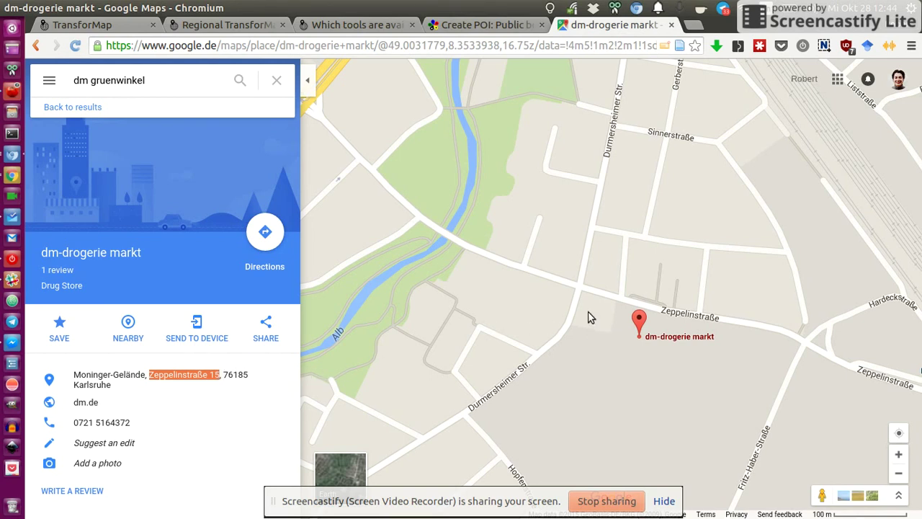
scroll(588, 317, up, 2)
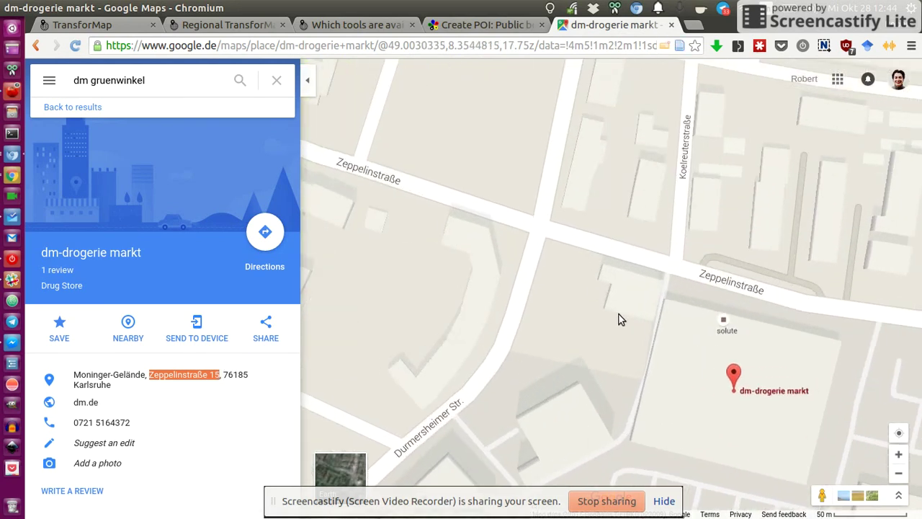
scroll(619, 314, up, 1)
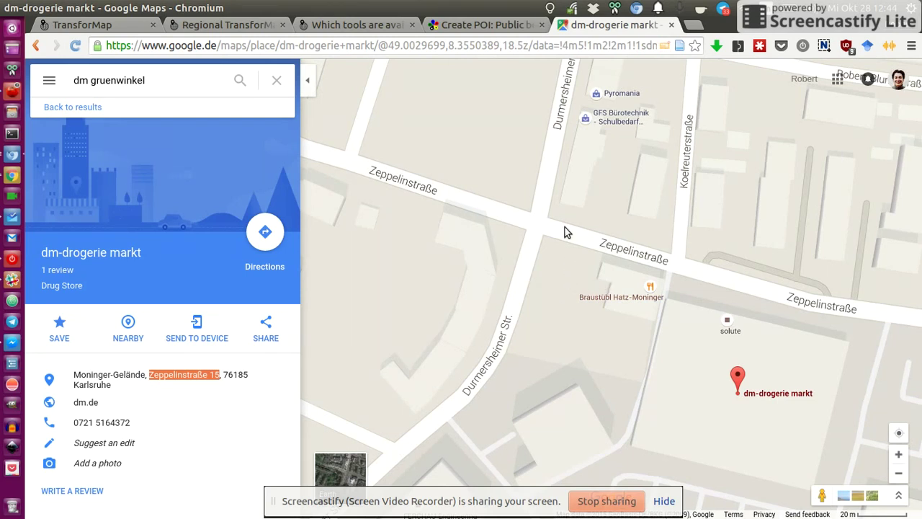
click(493, 26)
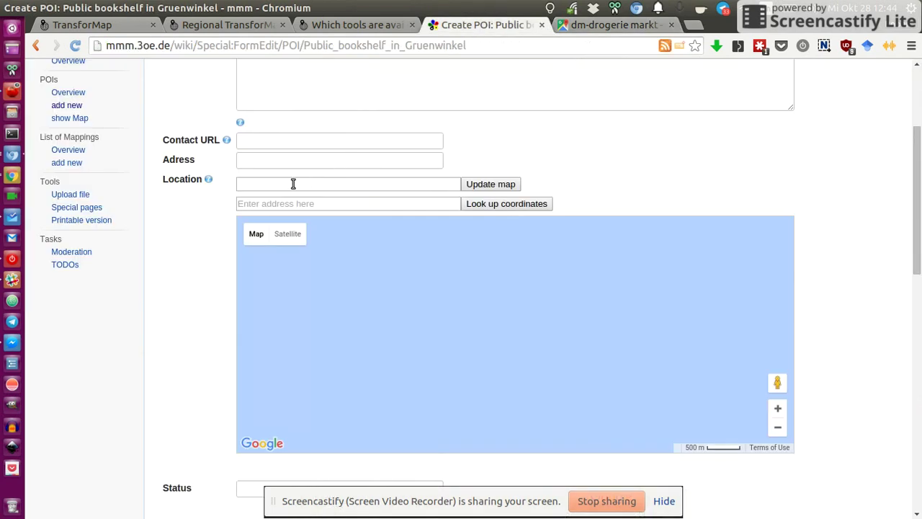
click(272, 203)
key(ctrl+v)
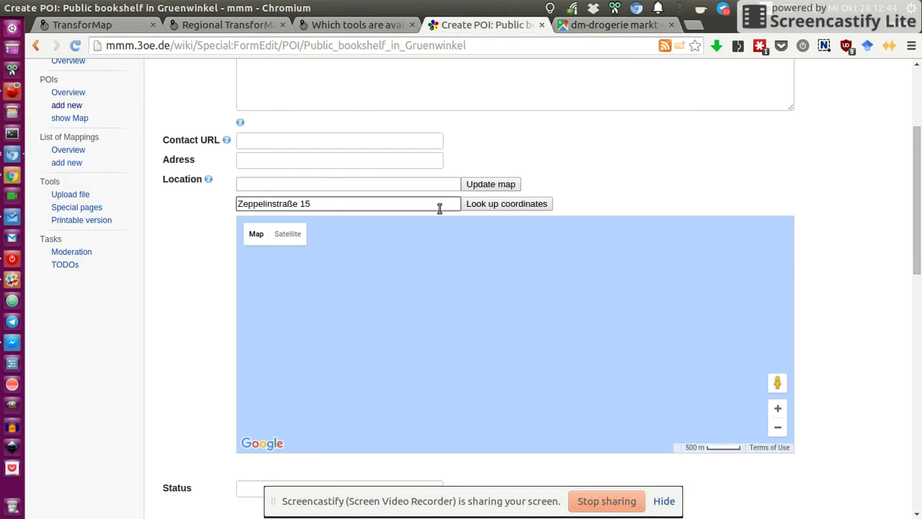
text(karlsruhe)
click(474, 205)
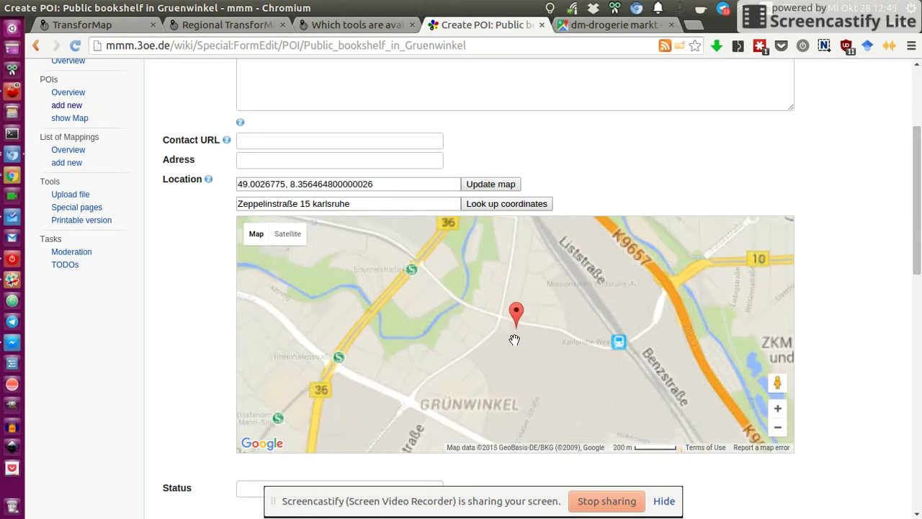
scroll(514, 339, up, 4)
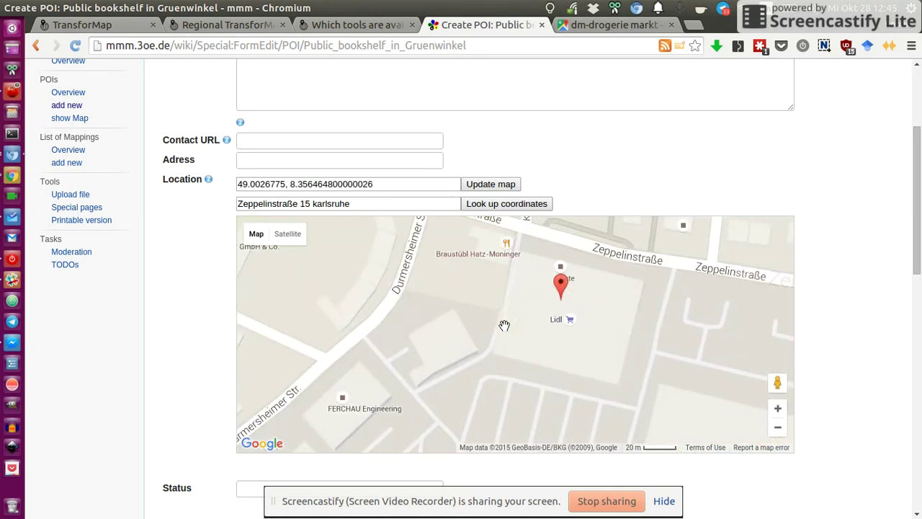
drag(479, 277, 533, 371)
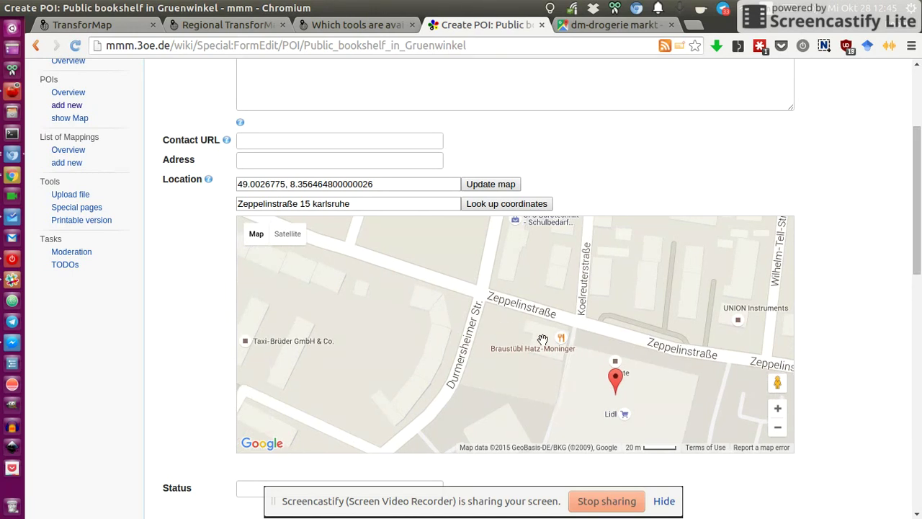
drag(615, 379, 609, 359)
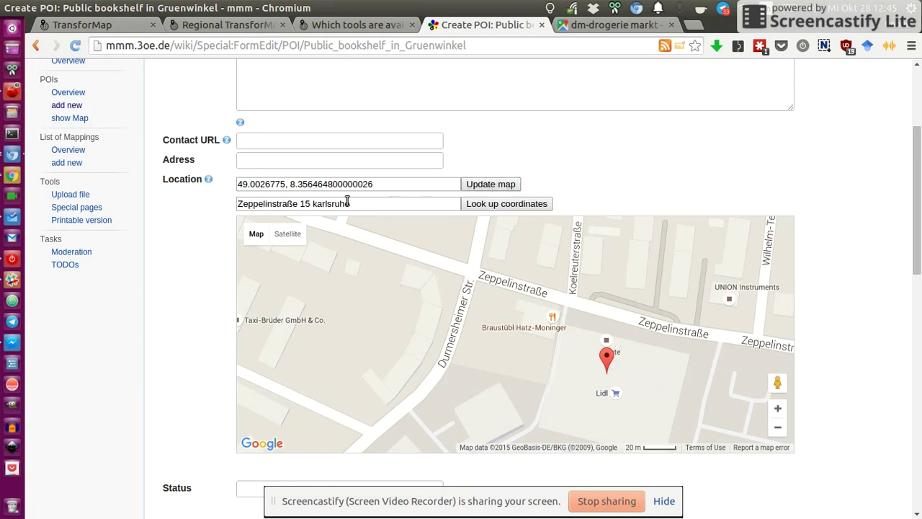
click(309, 202)
key(BackSpace)
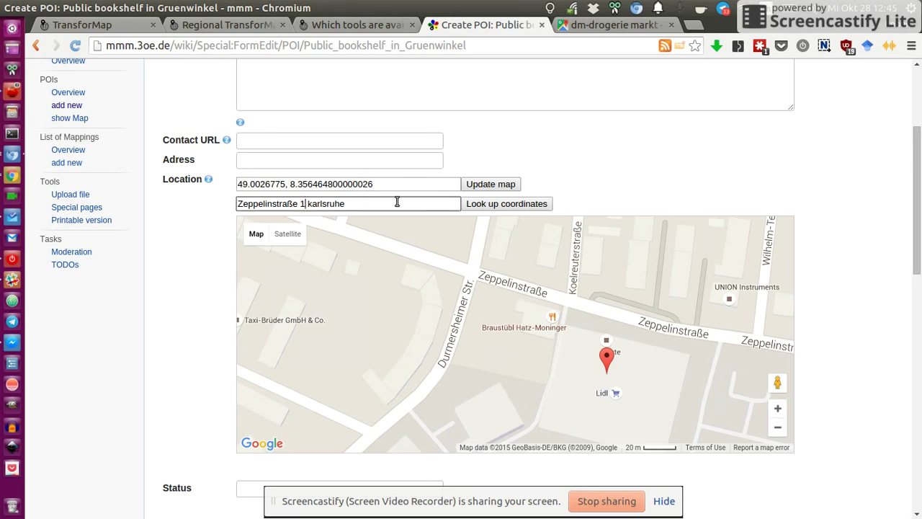
text(0)
click(492, 212)
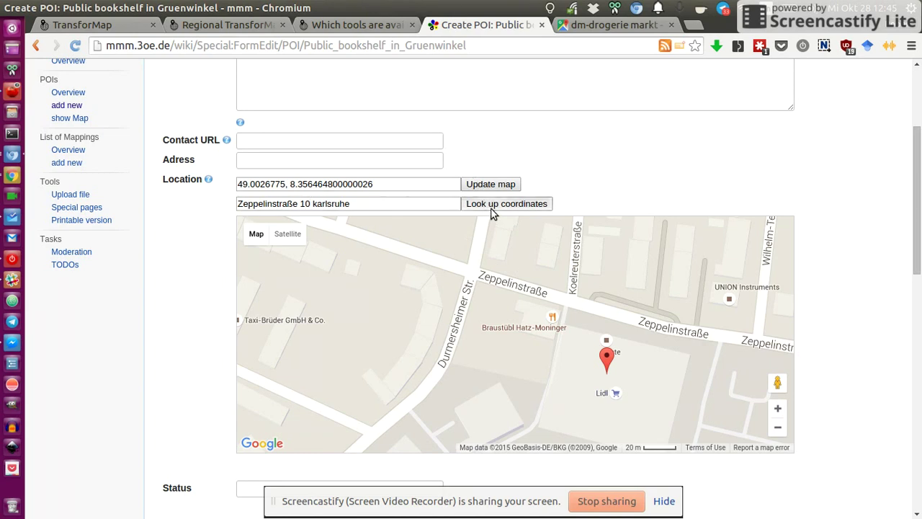
mouse_move(428, 285)
mouse_down()
mouse_move(412, 272)
mouse_move(556, 321)
mouse_move(533, 330)
mouse_move(477, 283)
mouse_up()
click(312, 204)
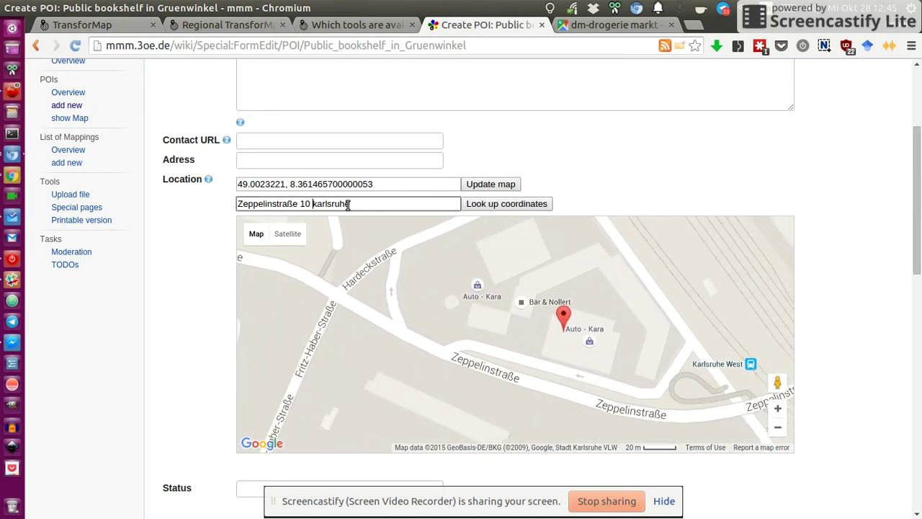
key(BackSpace)
text(5)
click(496, 204)
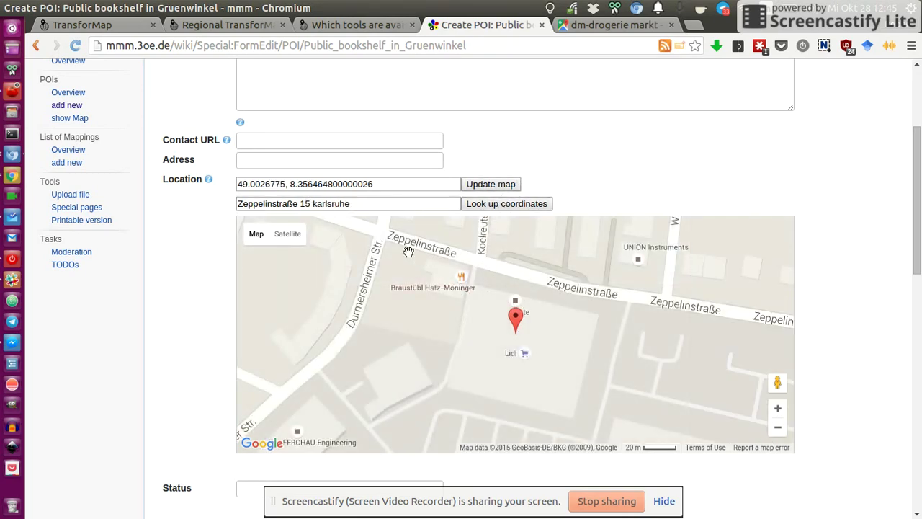
mouse_move(403, 253)
mouse_down()
mouse_move(389, 252)
mouse_move(421, 298)
mouse_up()
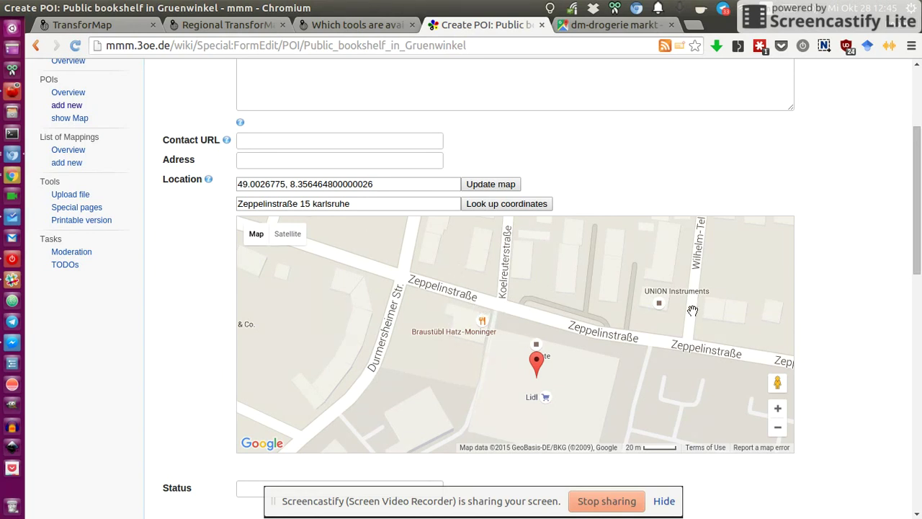
scroll(910, 261, down, 1)
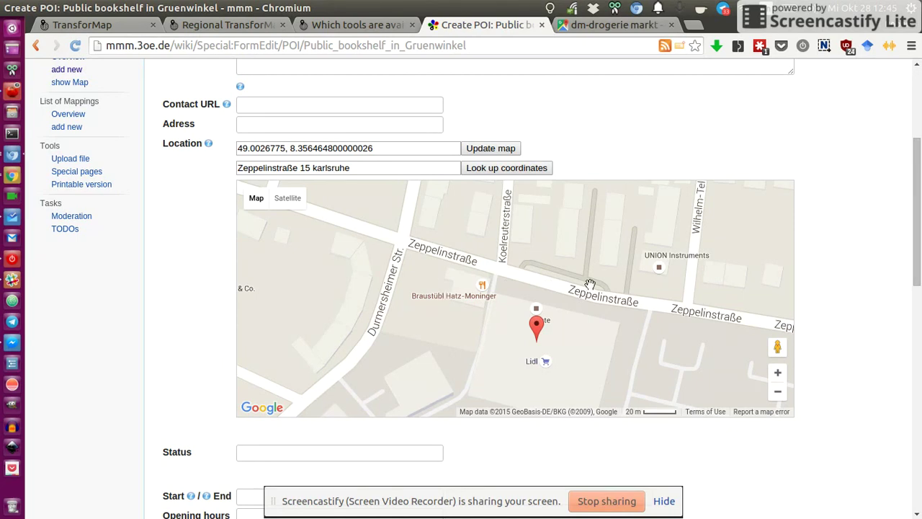
mouse_move(919, 196)
mouse_down()
mouse_move(921, 181)
mouse_move(920, 196)
mouse_up()
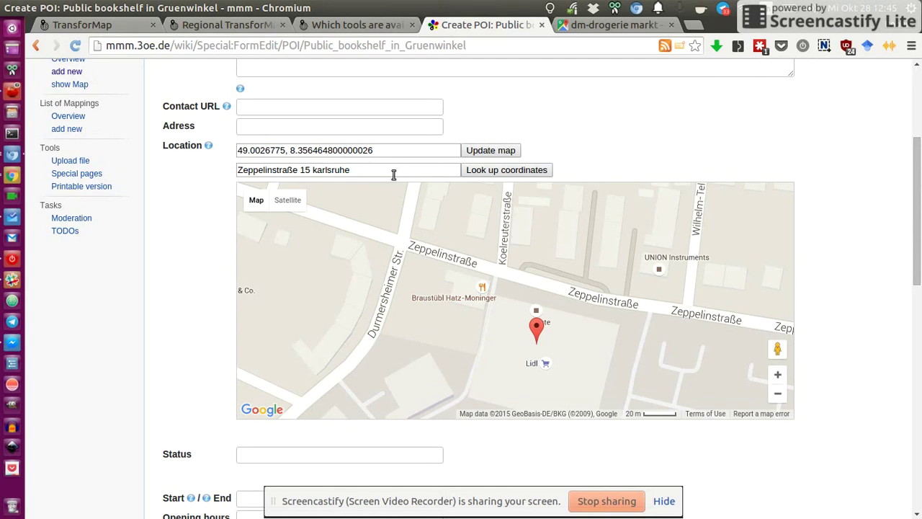
Paste the searched address into Adress and edit it to 'Zeppelinstraße/corner Durmersheimerstr.'
drag(383, 174, 231, 175)
key(ctrl+c)
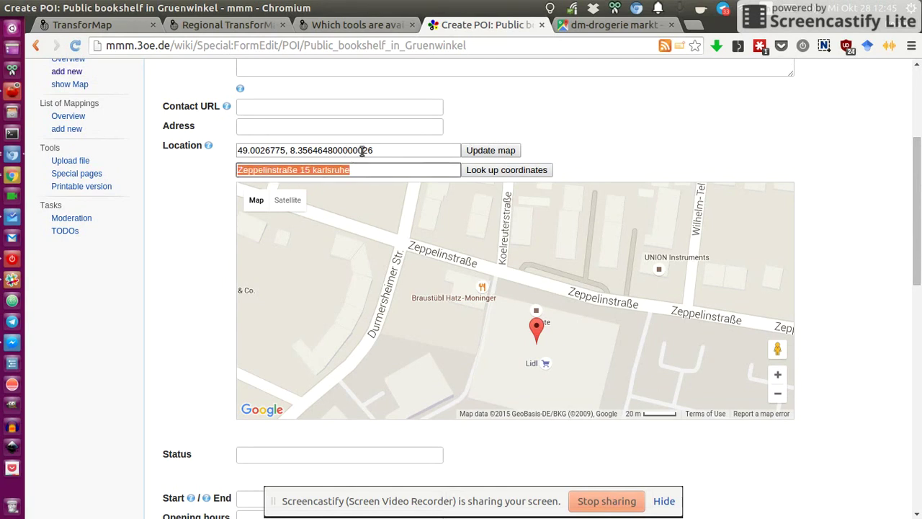
click(293, 113)
click(280, 128)
key(ctrl+v)
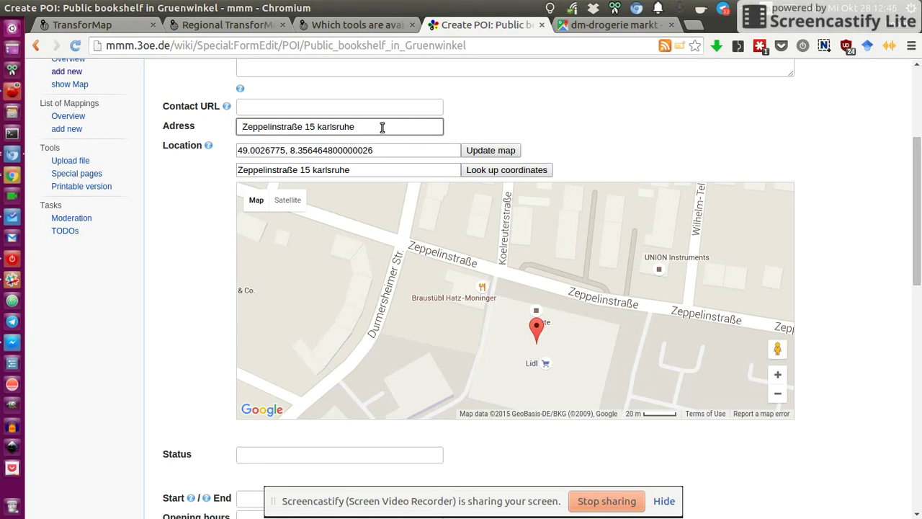
click(305, 127)
key(shift+End)
text(/corner Durmersheimerstr.)
drag(920, 214, 917, 348)
Tick 'objects of utility' under Provides and add 'booksharing' as a topic
click(240, 168)
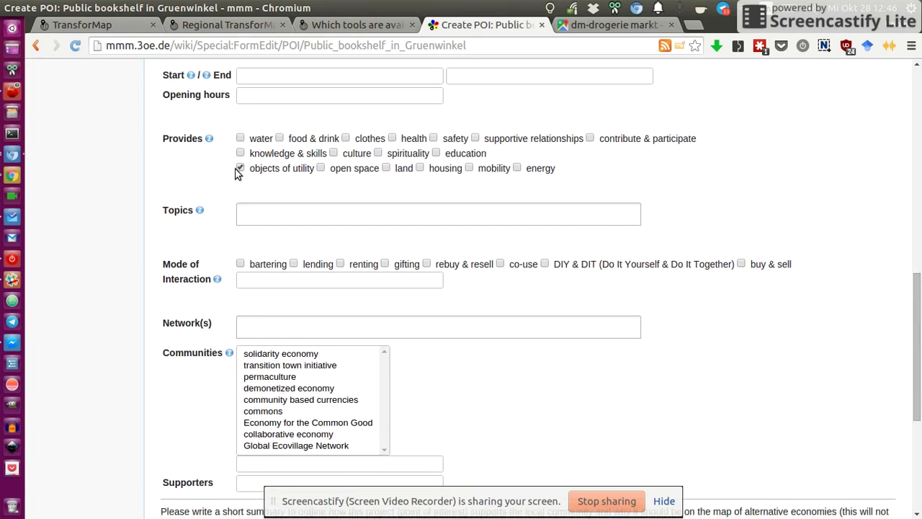
drag(919, 289, 919, 302)
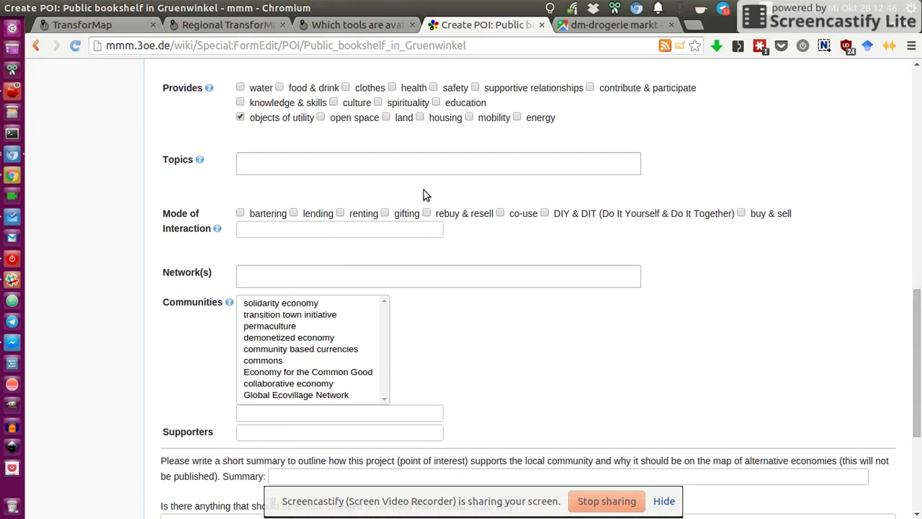
click(379, 167)
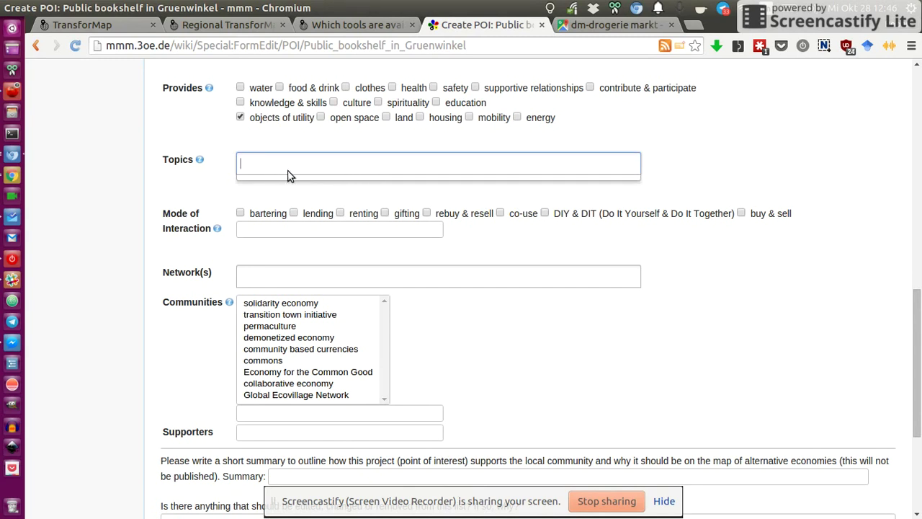
text(sd)
key(BackSpace)
key(BackSpace)
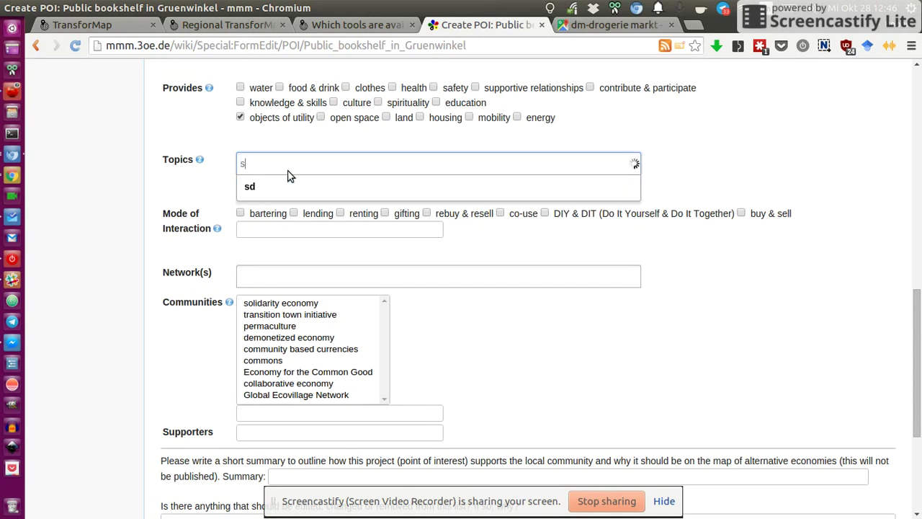
click(199, 162)
mouse_move(200, 162)
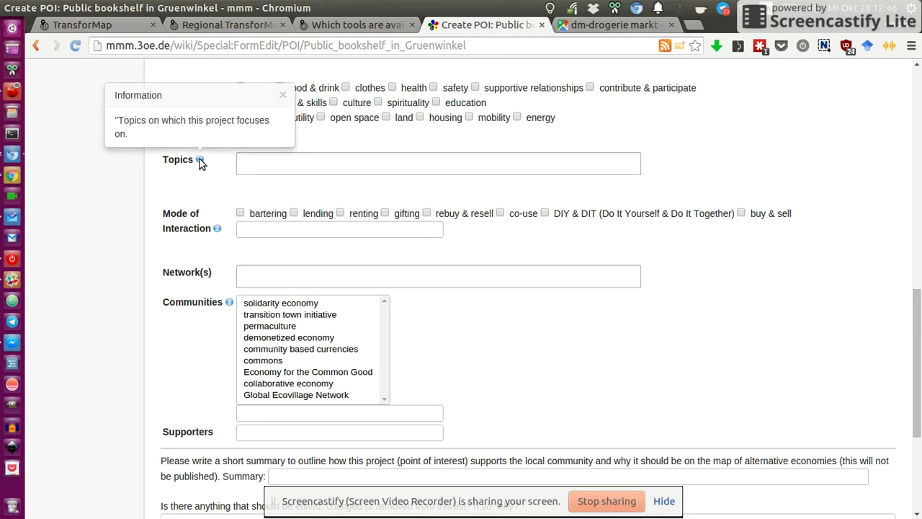
click(283, 170)
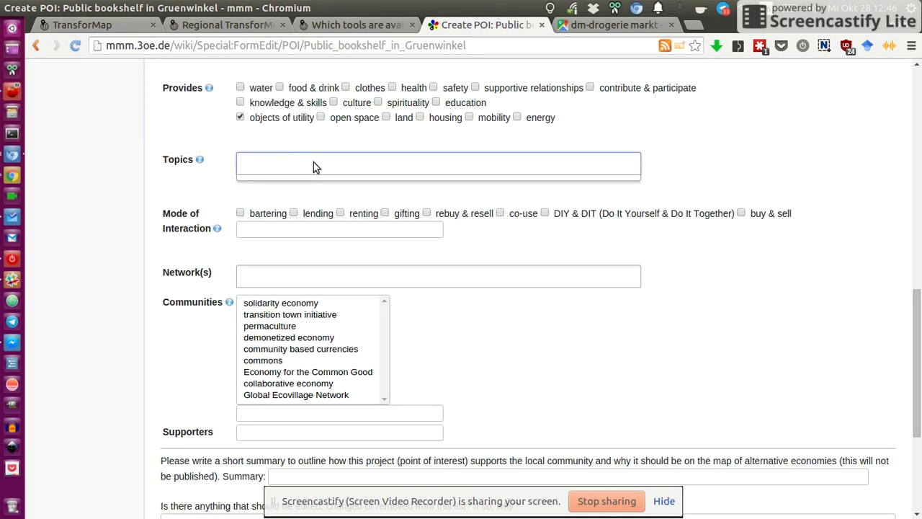
text(booksharing)
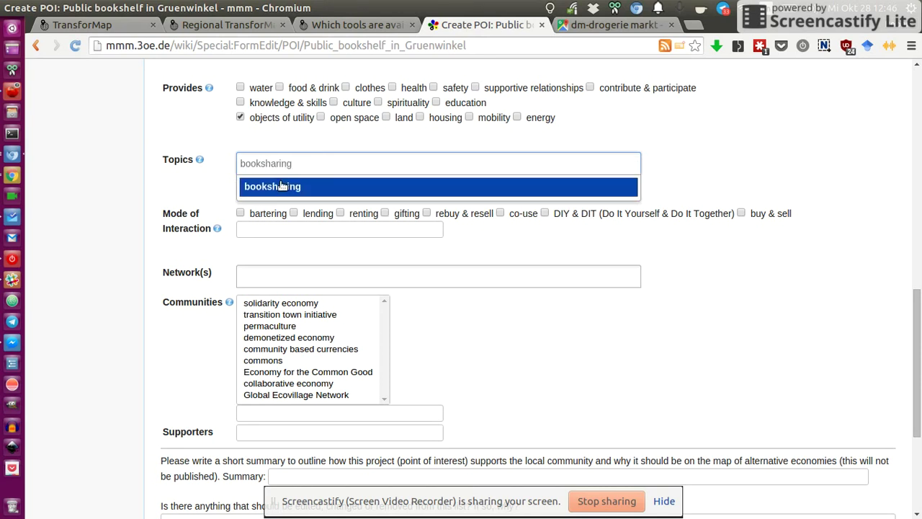
click(278, 187)
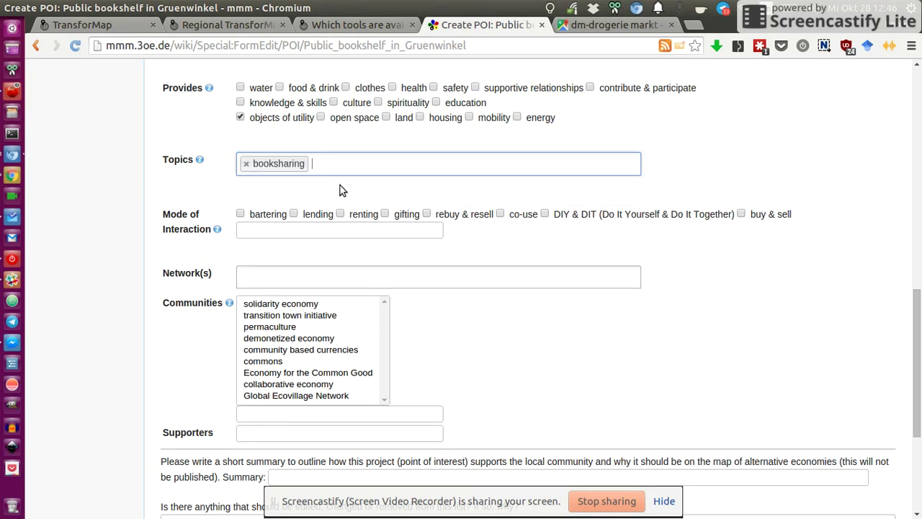
Tick 'bartering' and 'rebuy & resell' under Mode of Interaction
click(240, 215)
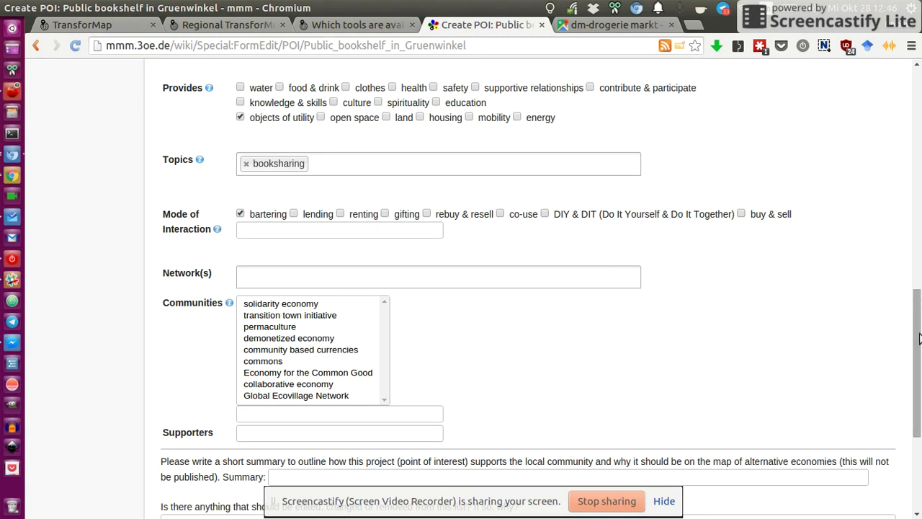
drag(919, 337, 919, 353)
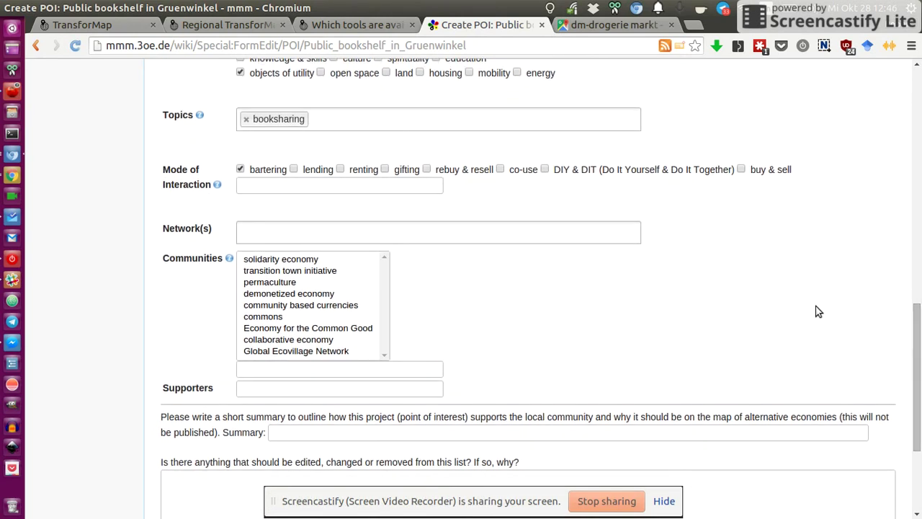
click(425, 170)
click(476, 242)
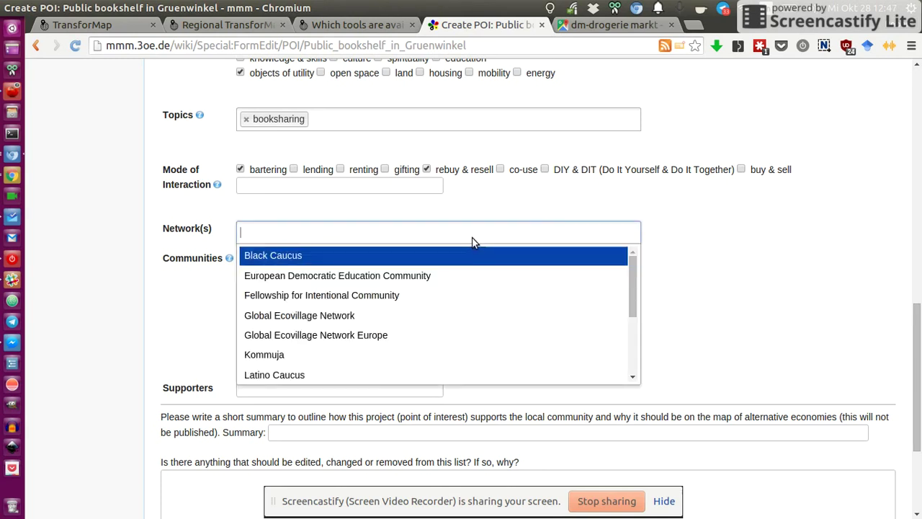
drag(629, 292, 655, 349)
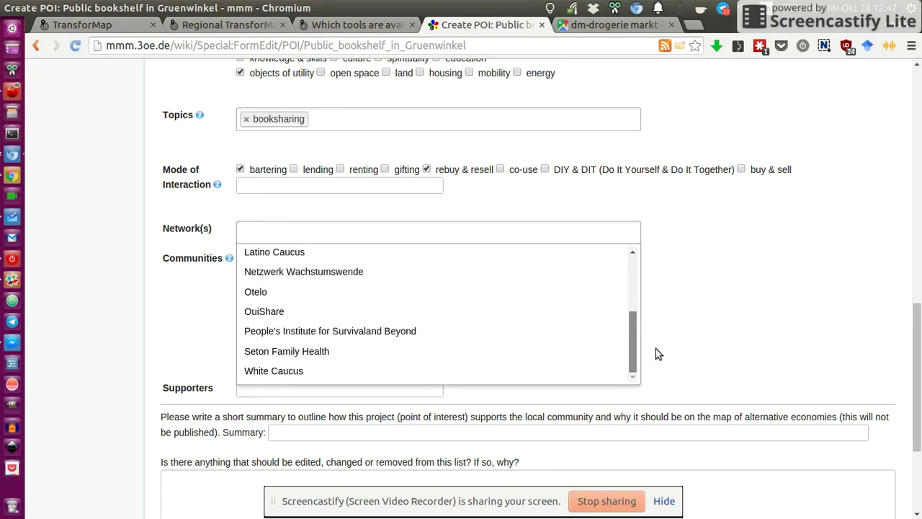
scroll(649, 310, up, 5)
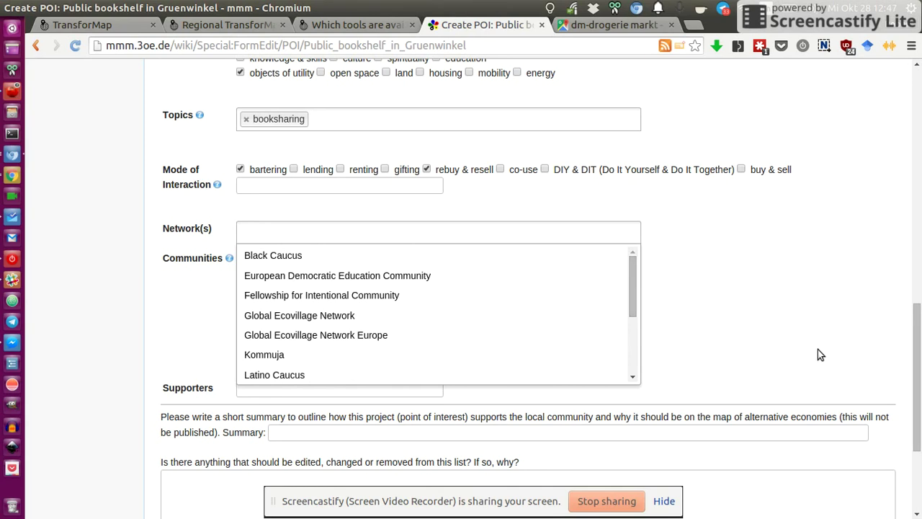
click(919, 347)
drag(920, 347, 920, 379)
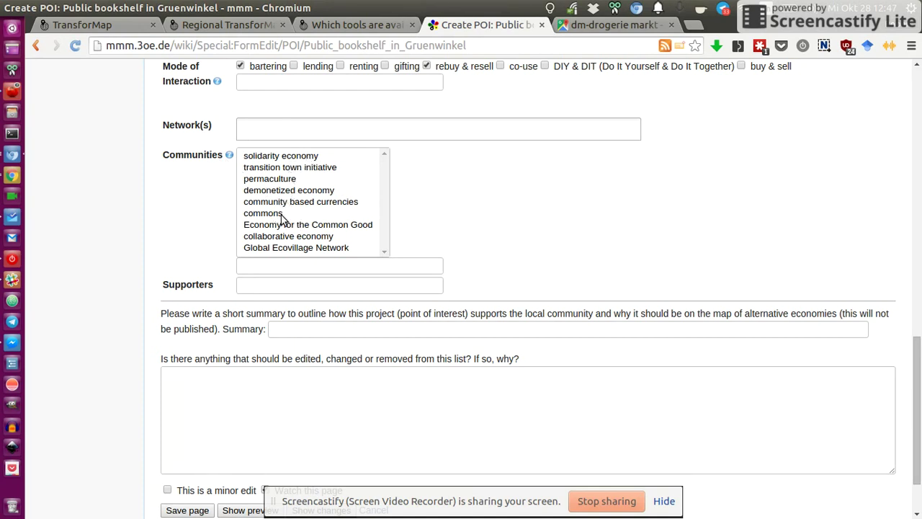
drag(920, 385, 920, 411)
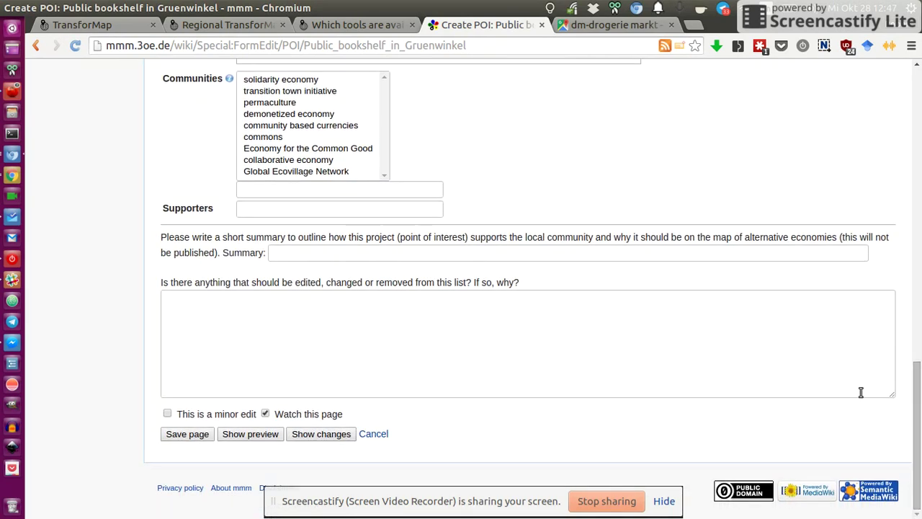
click(323, 255)
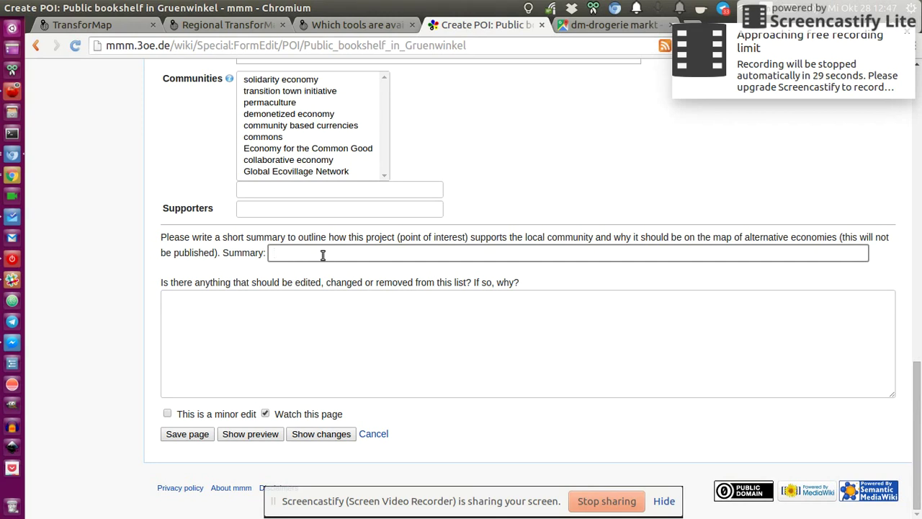
click(301, 314)
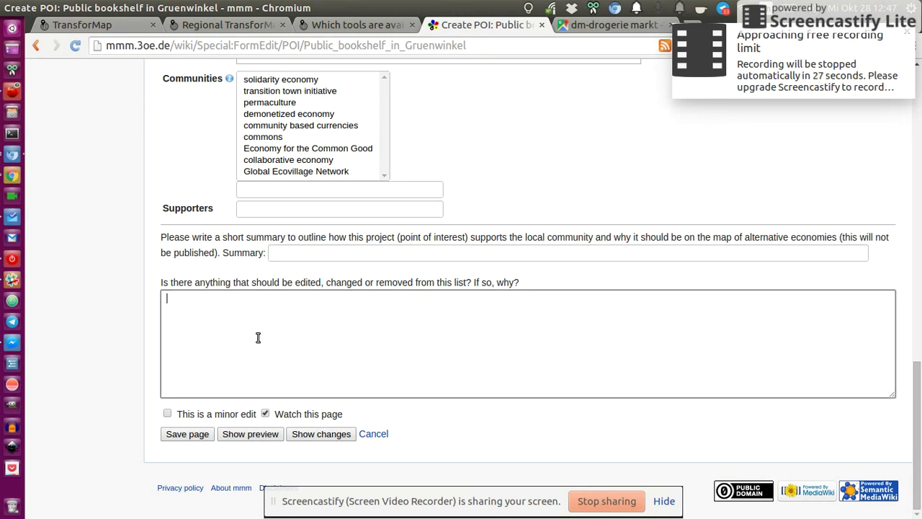